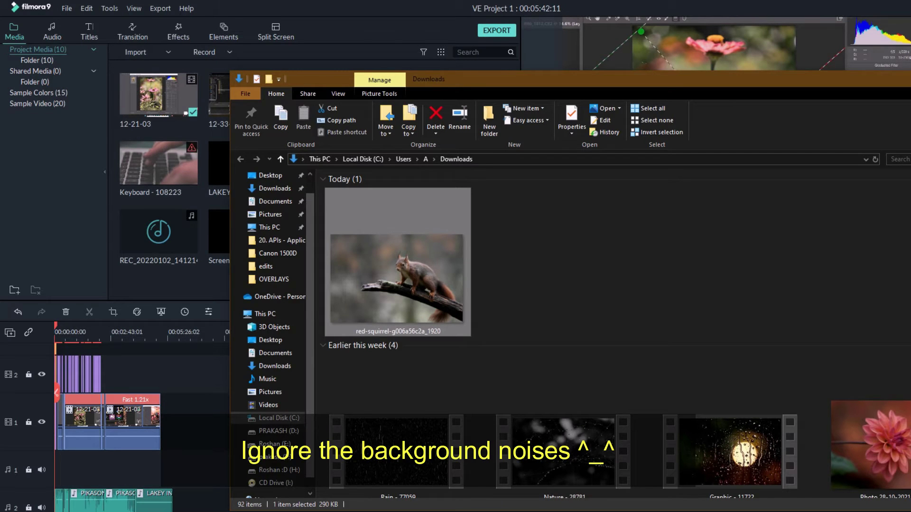
Open the red-squirrel-g006a56c2a_1920 image from the Downloads folder in Photoshop and close the Timeline panel
right_click(446, 285)
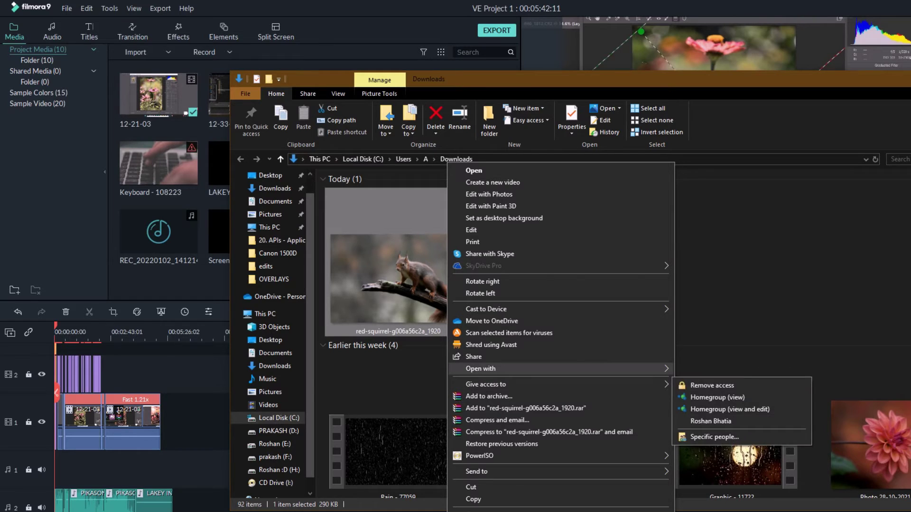
mouse_move(560, 369)
click(724, 369)
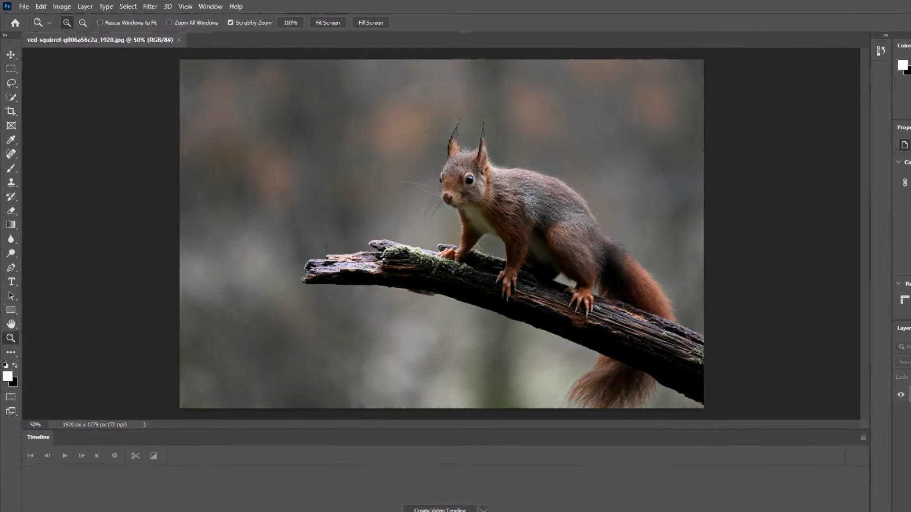
click(751, 380)
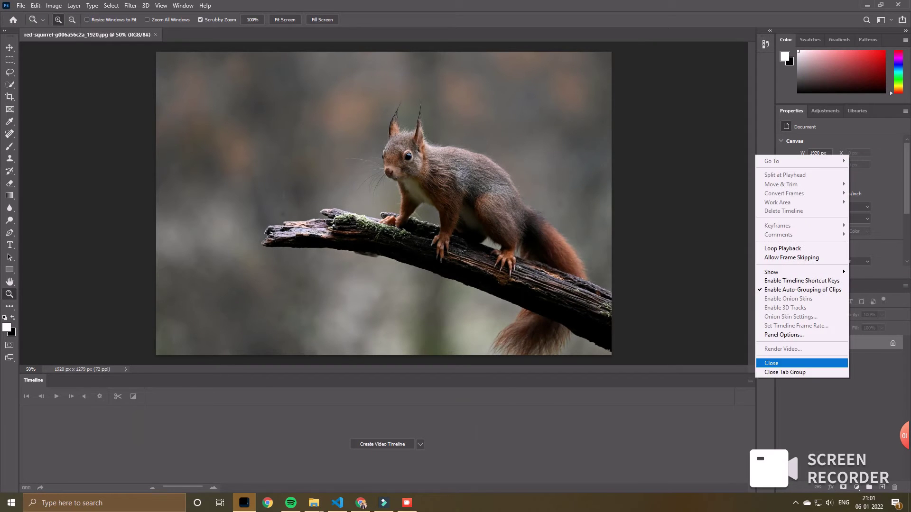
click(887, 418)
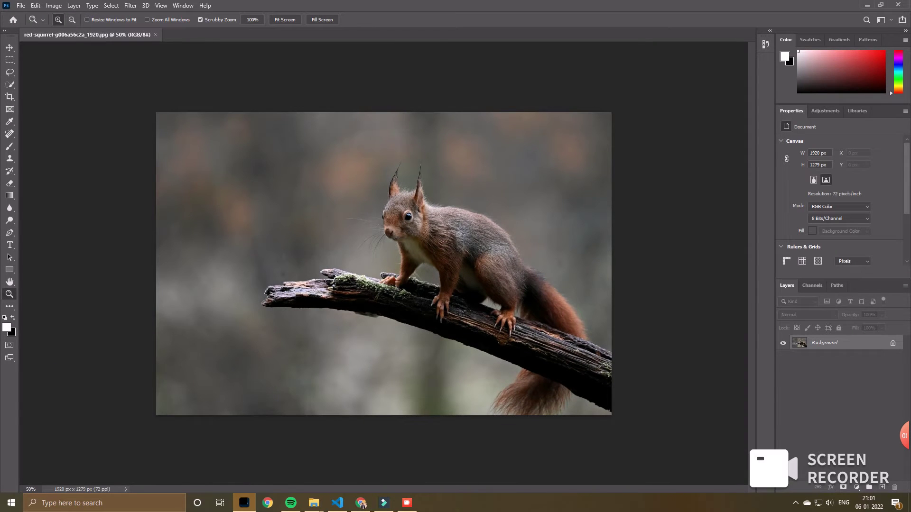
Unlock the Background layer and duplicate it under the default name Layer 0 copy
click(892, 342)
right_click(877, 342)
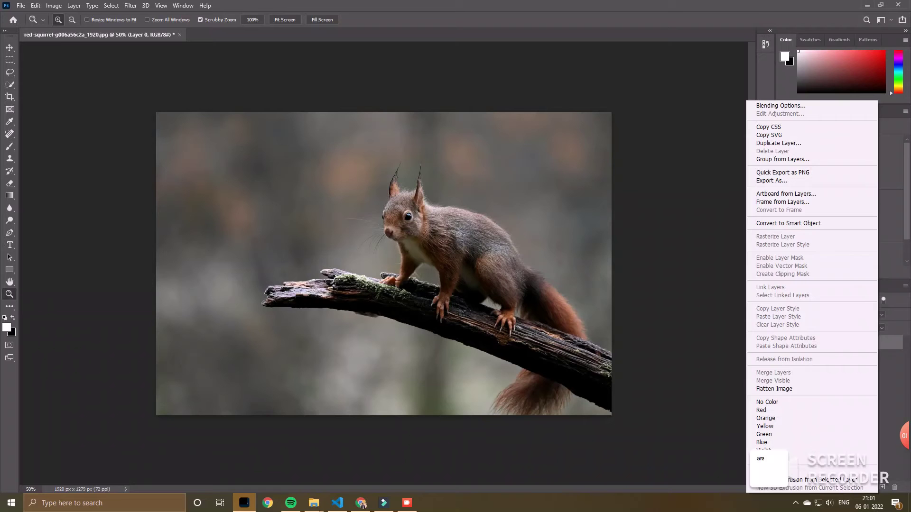
click(778, 143)
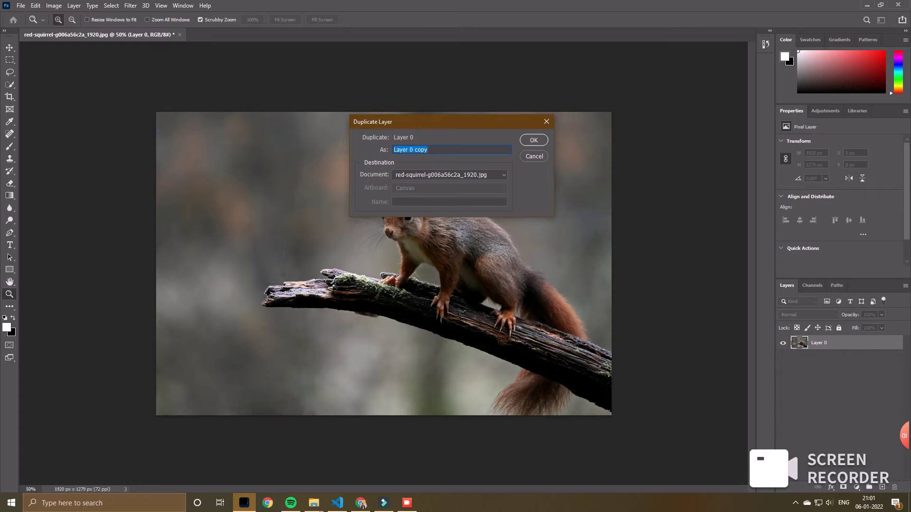
key(Return)
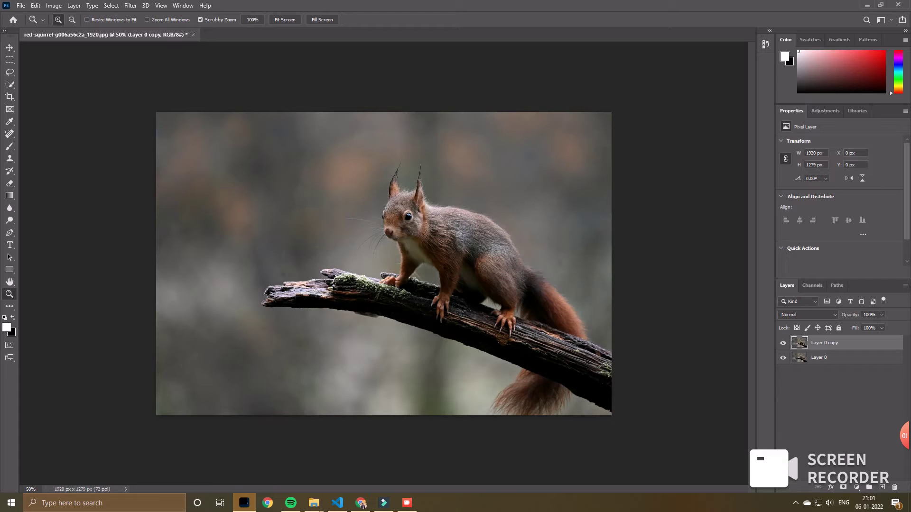
Open the Camera Raw Filter on the duplicated squirrel layer with the whole photo fitted in view
click(130, 5)
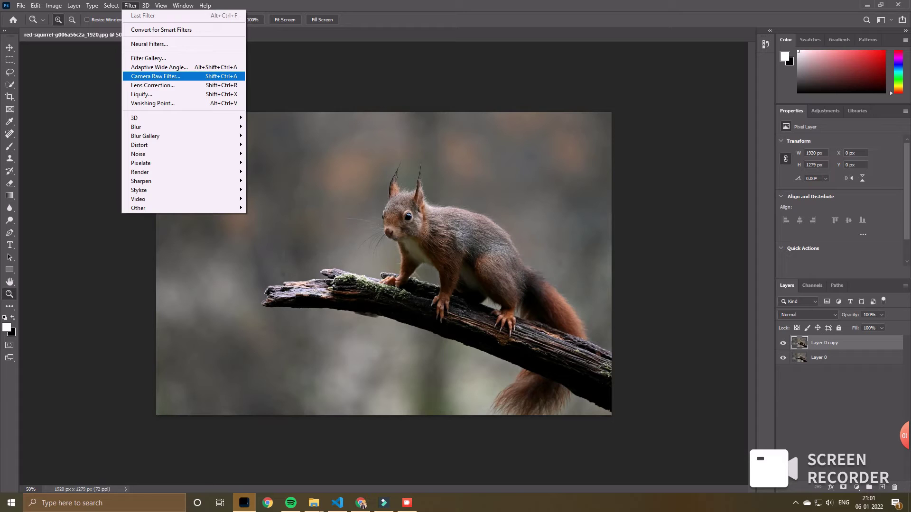
key(Return)
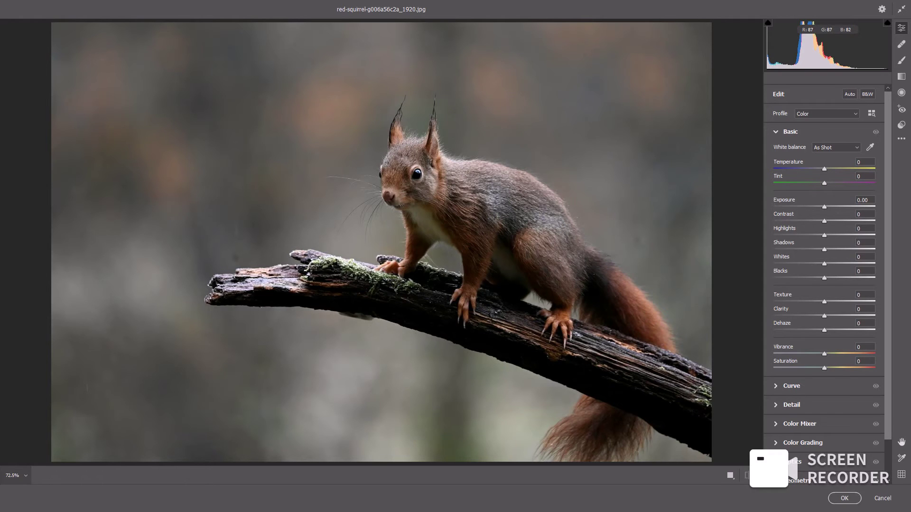
click(407, 176)
key(ctrl+0)
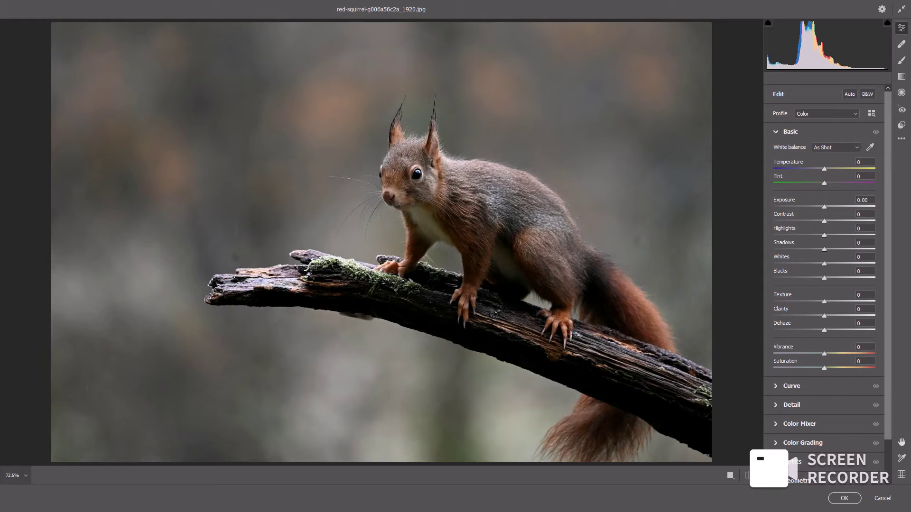
Set the photo's Clarity to +22 in the basic adjustments
text(19)
key(Return)
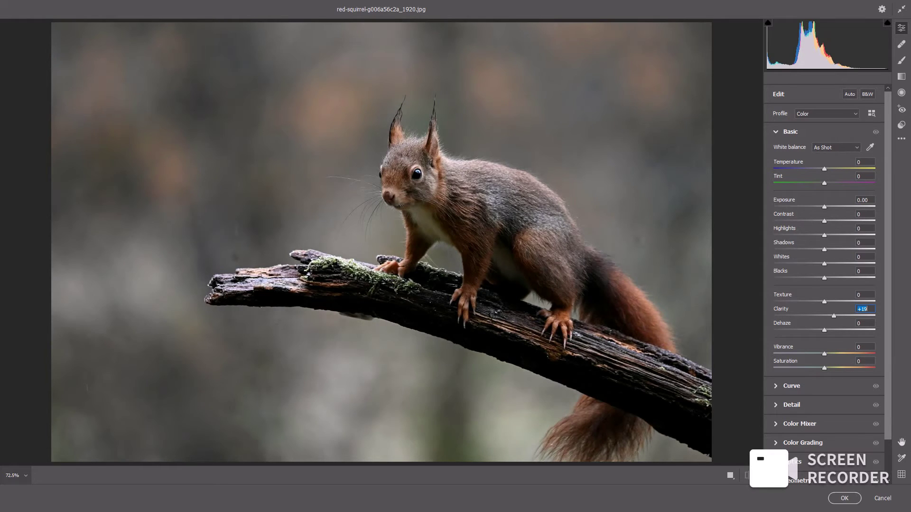
key(Up)
key(Up)
key(Up)
Set the basic Exposure to -0.70, Contrast to +17 and Highlights to +25
drag(824, 207, 816, 207)
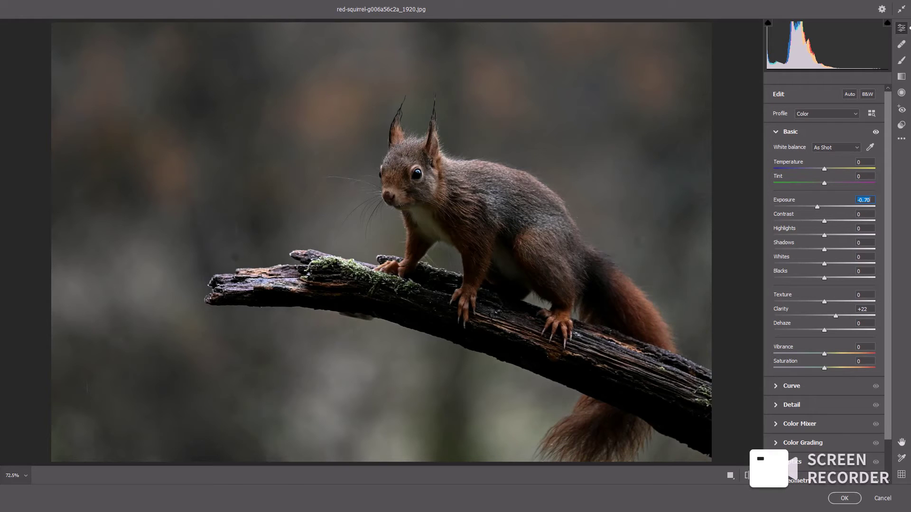
drag(823, 221, 832, 221)
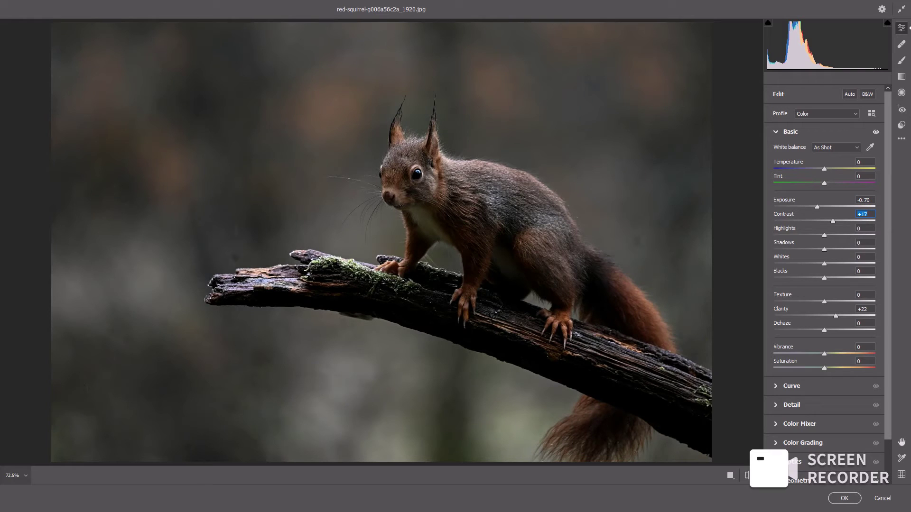
key(Tab)
text(21)
key(Return)
drag(834, 236, 836, 236)
Set the basic Shadows to -30 and Whites to +27
key(Tab)
text(-28)
key(Return)
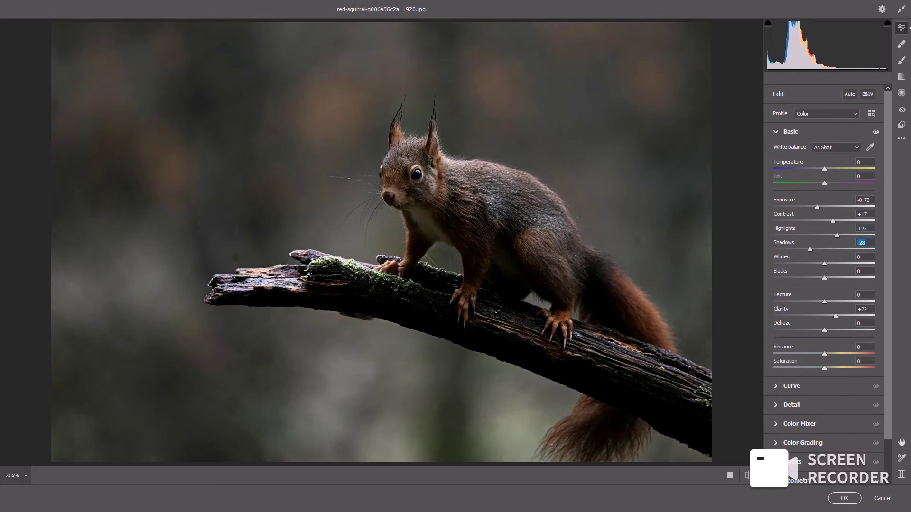
key(Down)
key(Tab)
text(27)
key(Return)
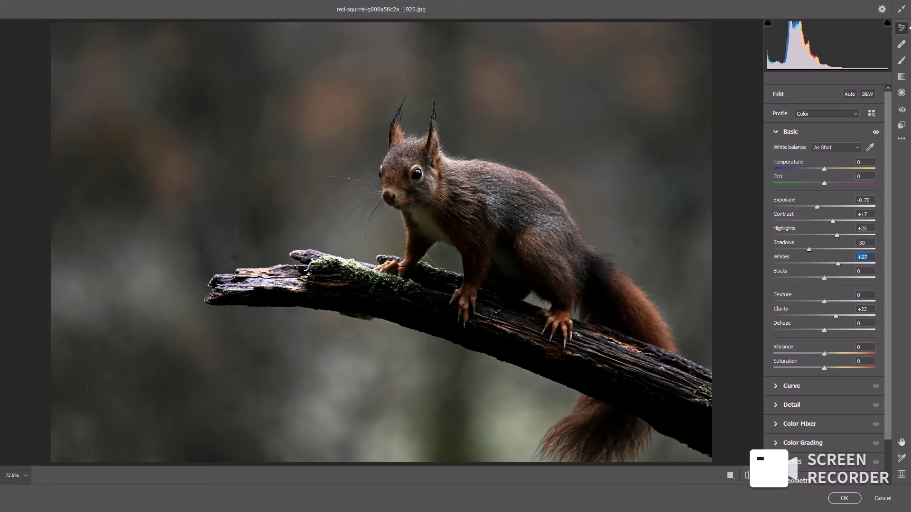
Set the basic Dehaze to +18 and Blacks to +13
drag(823, 331, 828, 331)
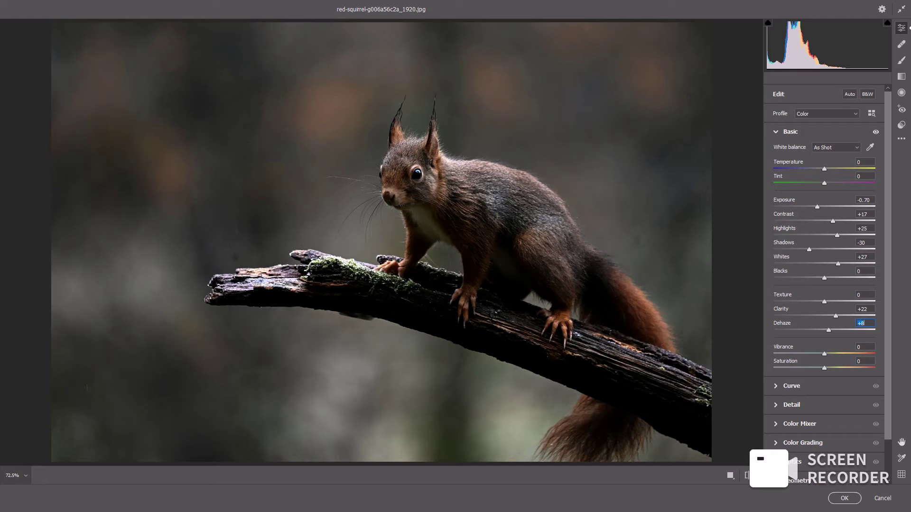
key(shift+Up)
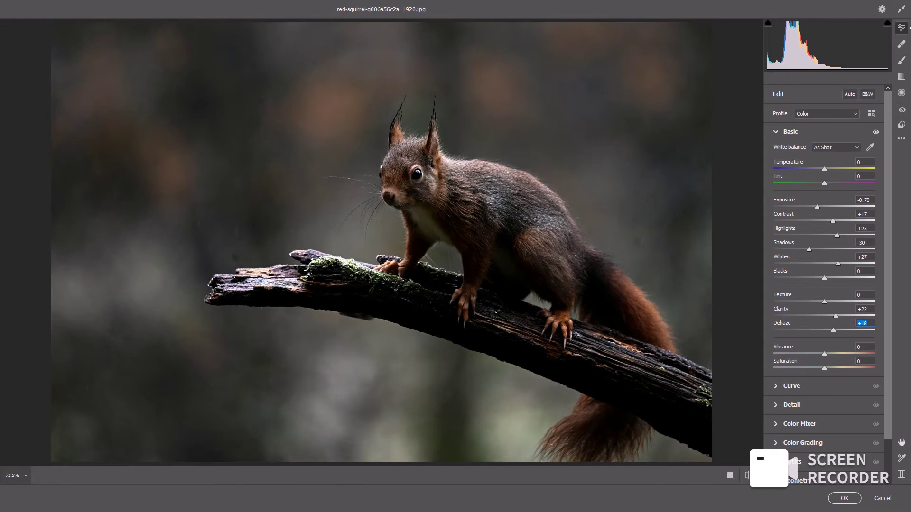
drag(824, 278, 833, 278)
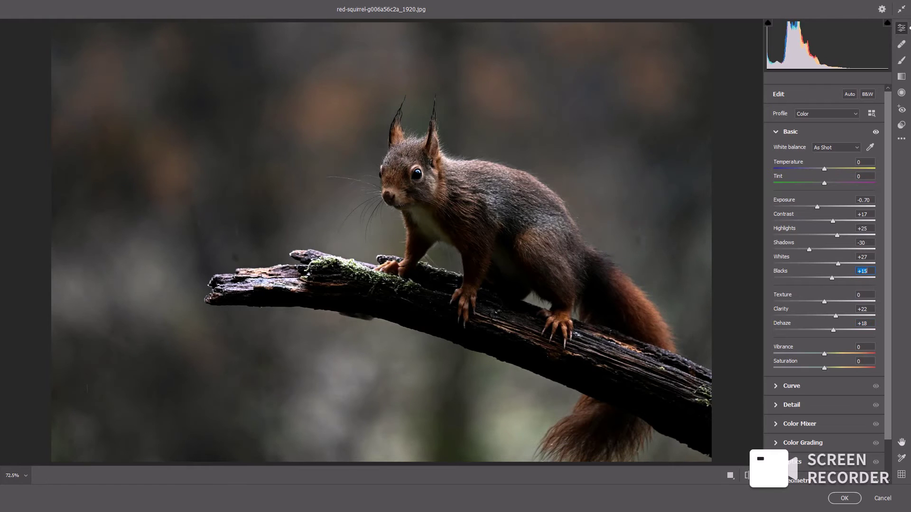
key(Down)
key(Down)
Expand the Calibration settings and set the Red Primary hue to +70
key(ctrl+1)
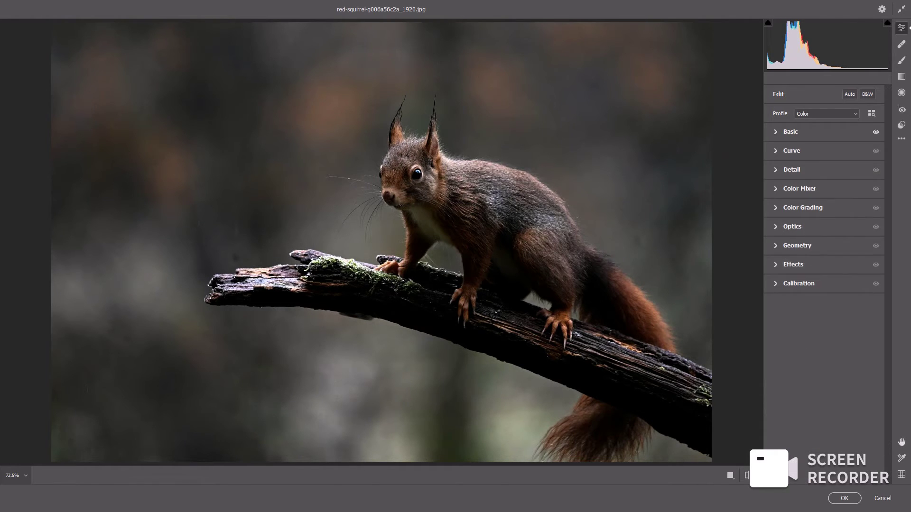
key(ctrl+9)
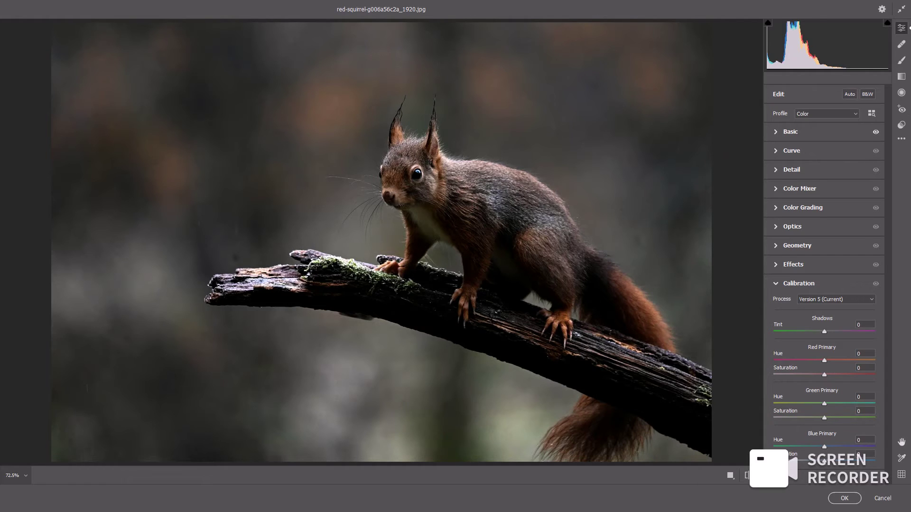
drag(824, 361, 872, 361)
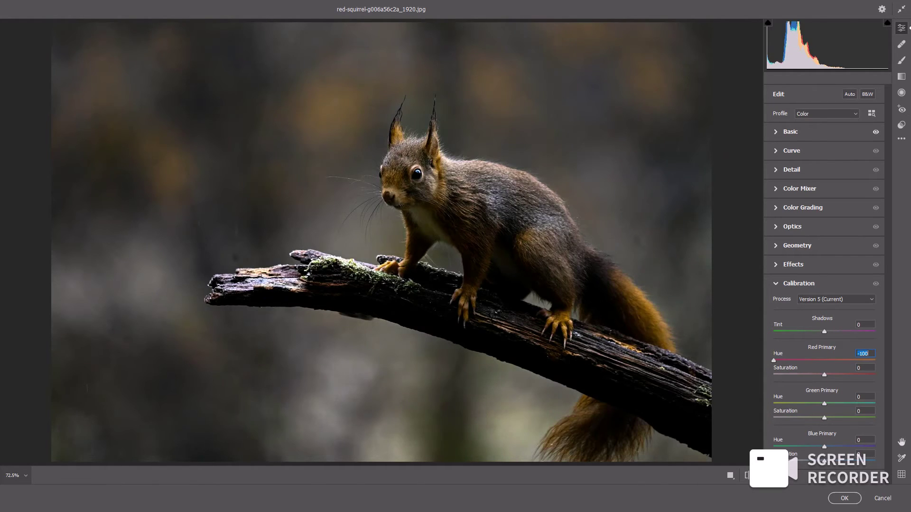
text(-74)
key(Return)
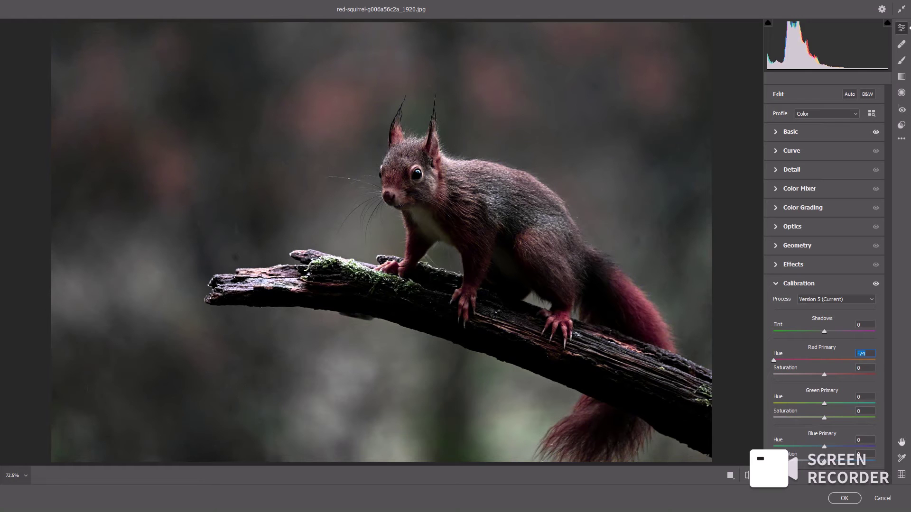
text(28)
key(Return)
text(65)
key(Return)
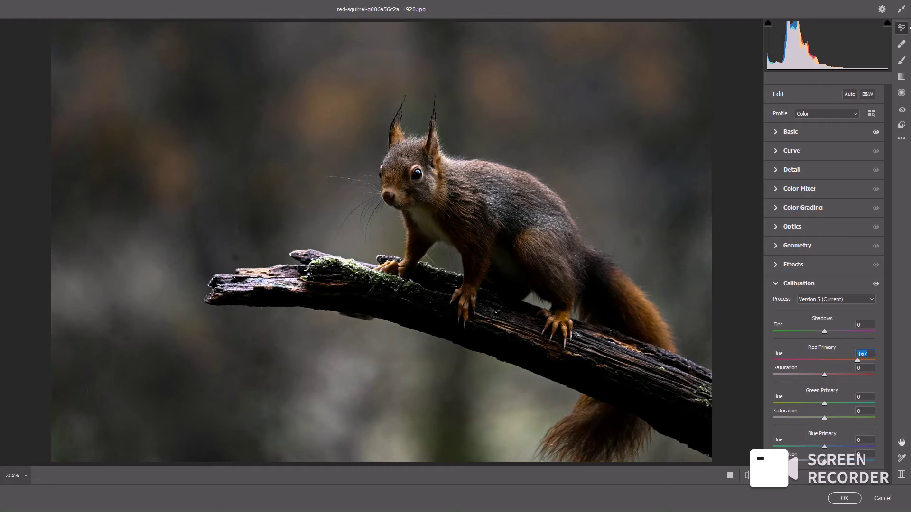
Set the Green Primary hue to +91 and the Blue Primary hue to -64 in the calibration
drag(824, 403, 871, 403)
drag(824, 446, 798, 446)
text(-78)
key(Return)
text(-66)
key(Return)
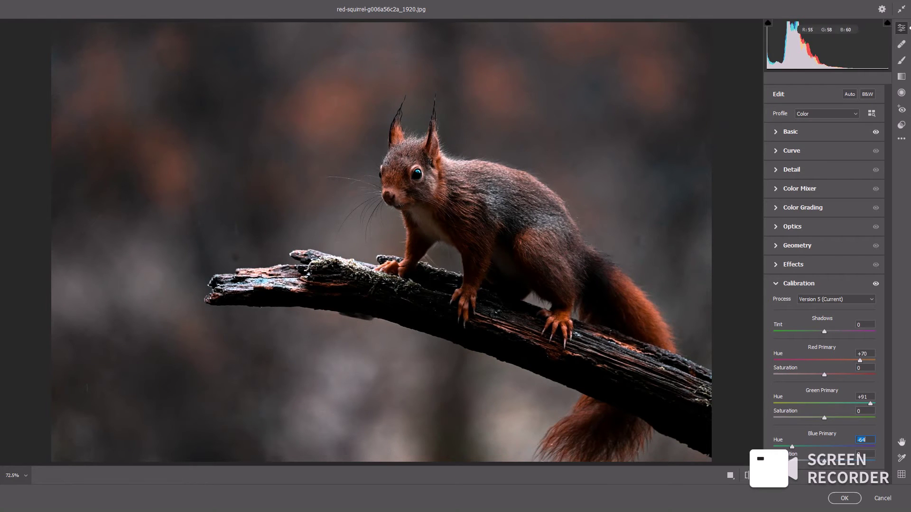
Switch to the Graduated Filter and reset all its local correction settings to zero
key(ctrl+1)
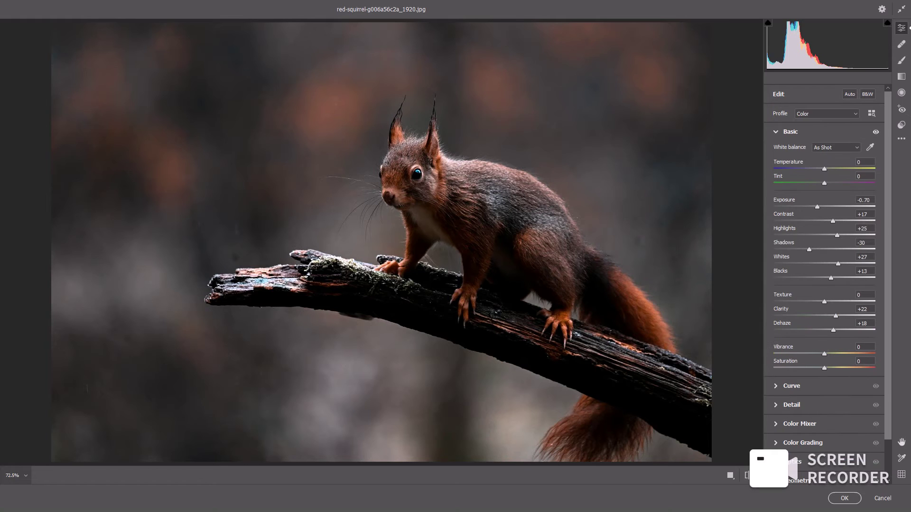
click(901, 92)
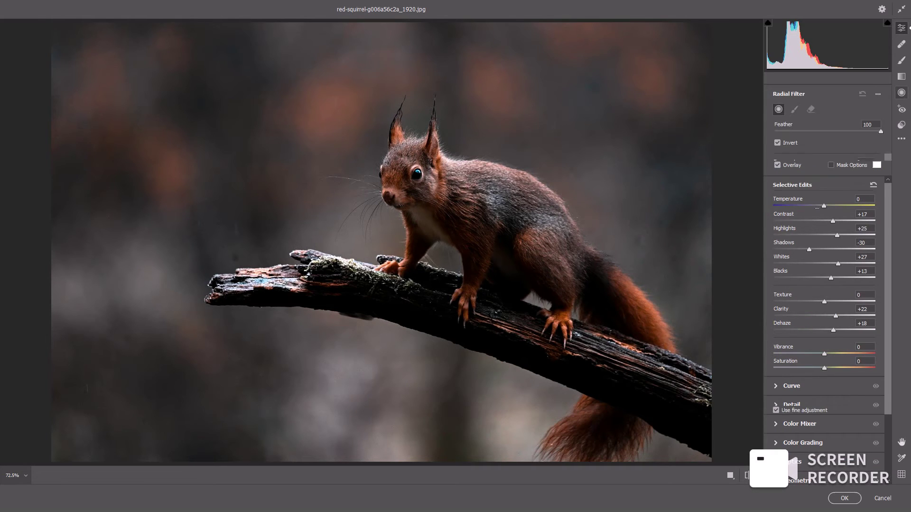
click(901, 76)
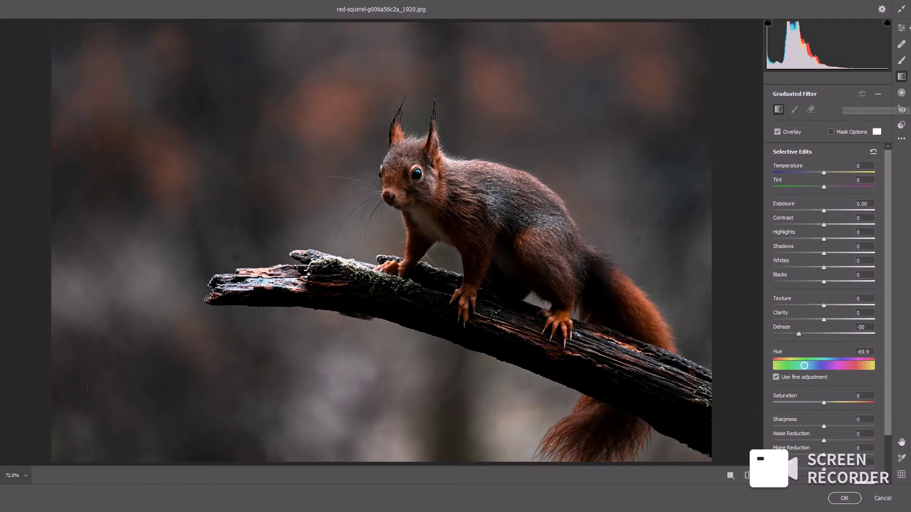
click(878, 93)
click(845, 120)
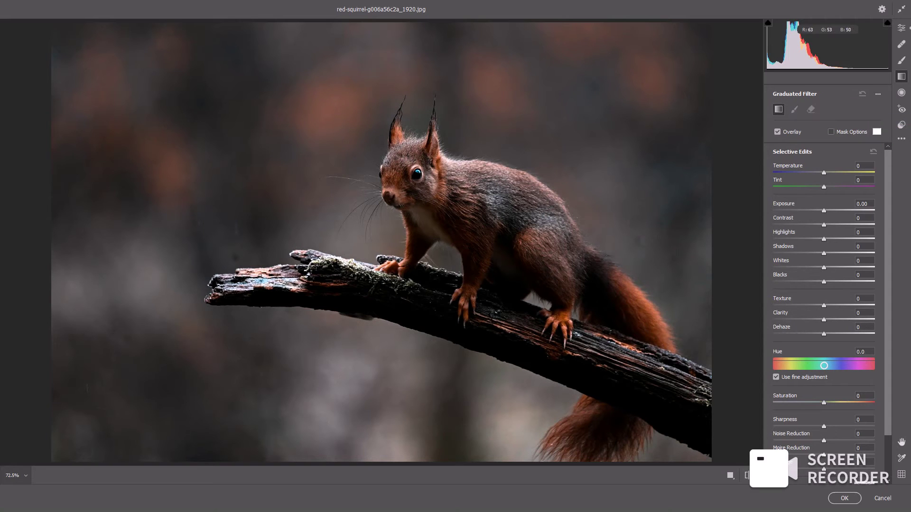
Add a graduated filter from the photo's upper-left corner to the branch, with Exposure +2.00, Temperature +34 and Tint +38
drag(67, 31, 331, 265)
drag(823, 210, 849, 210)
drag(824, 172, 835, 172)
text(34)
key(Return)
key(Tab)
text(32)
key(Return)
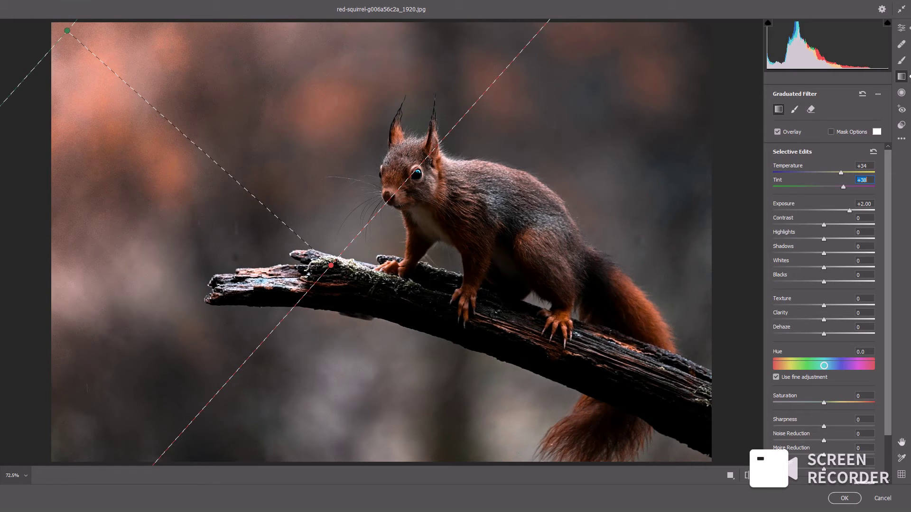
Set the graduated filter's Dehaze to -21
drag(823, 334, 815, 334)
text(-50)
key(Return)
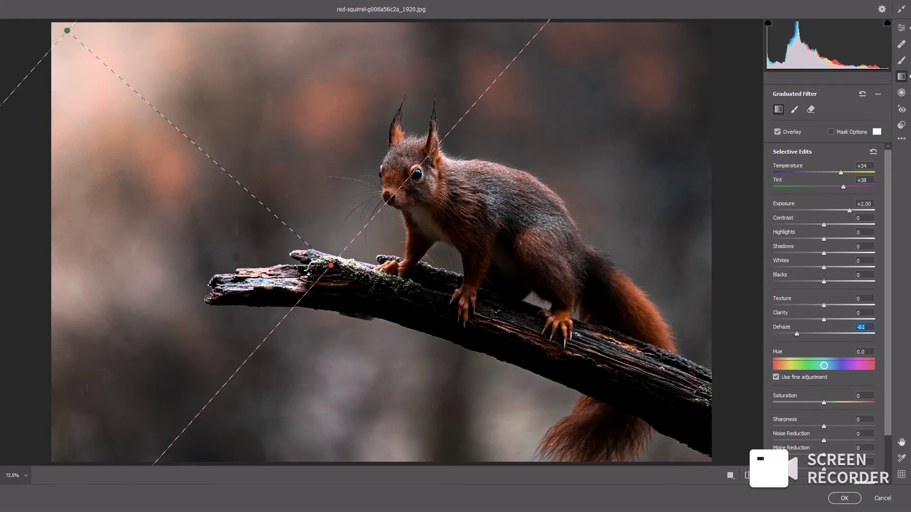
text(-21)
key(Return)
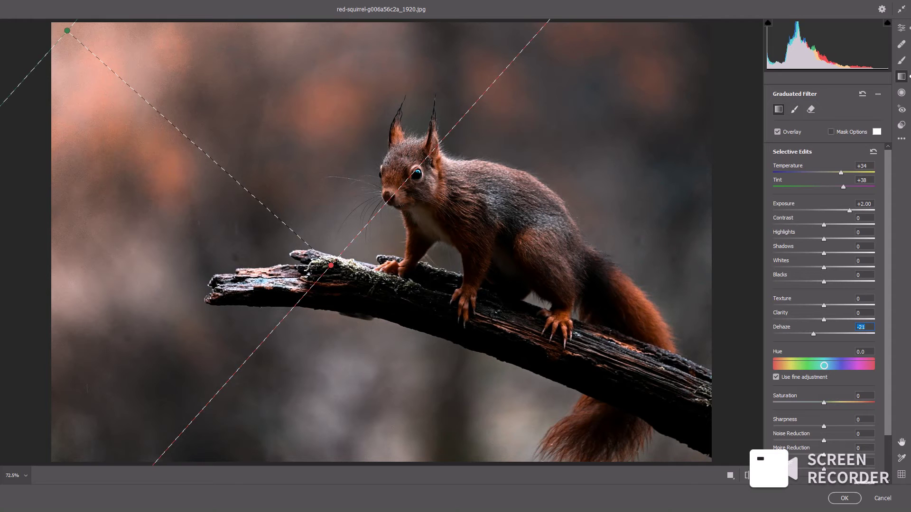
Set both the Temperature and the Tint of the graduated filter to +100
drag(840, 172, 874, 172)
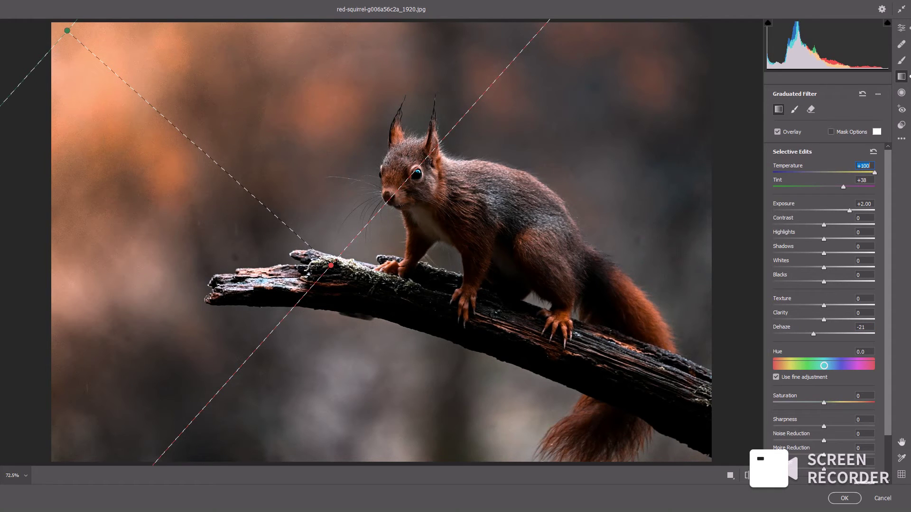
key(Tab)
text(-100)
key(Return)
text(100)
key(Return)
Shift the graduated filter's Hue to -4.2 using fine adjustment
click(824, 366)
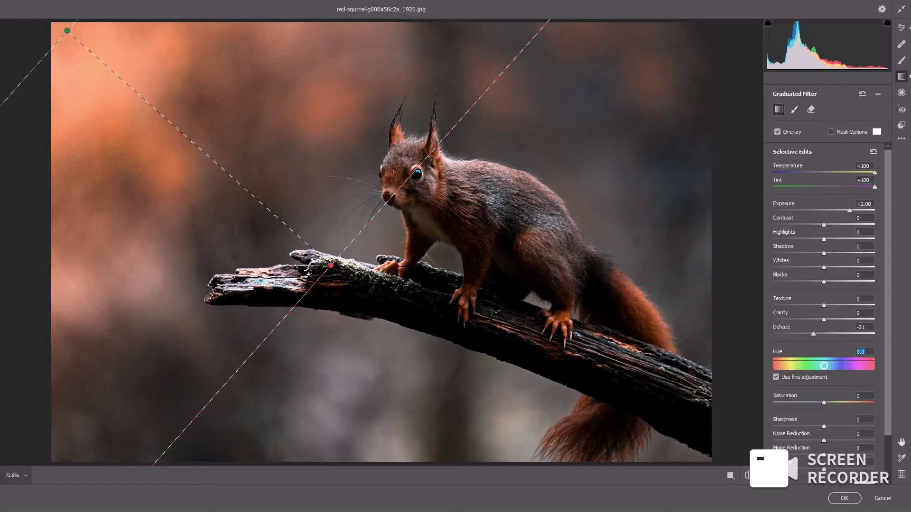
key(Up)
key(Up)
key(Up)
key(Up)
key(Up)
key(Up)
key(Up)
key(Down)
key(Down)
key(Down)
key(Down)
key(Down)
key(Down)
key(Down)
key(Down)
key(Down)
key(Down)
key(Down)
key(Down)
key(Down)
key(Down)
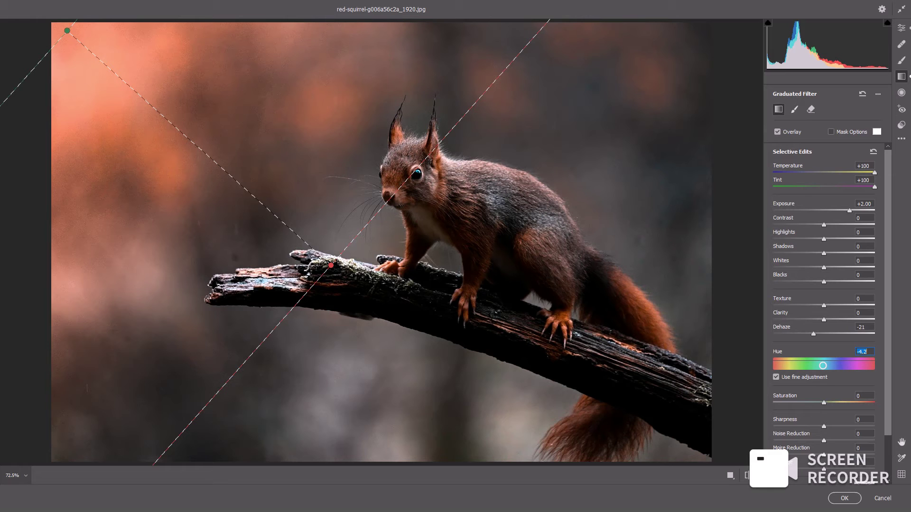
Increase the Contrast of the graduated filter
drag(824, 225, 836, 225)
key(Up)
key(Up)
key(Up)
key(Up)
key(Up)
key(Up)
key(Up)
key(Up)
key(e)
key(ctrl+alt+0)
key(ctrl+0)
key(ctrl+alt+0)
right_click(289, 87)
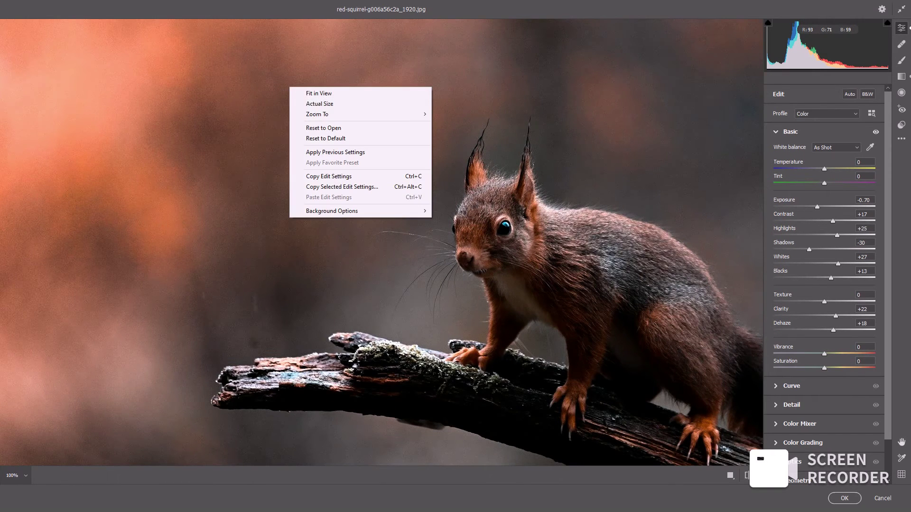
click(322, 93)
Reset the local correction settings for a new adjustment brush and set its Texture and Clarity to -100
key(k)
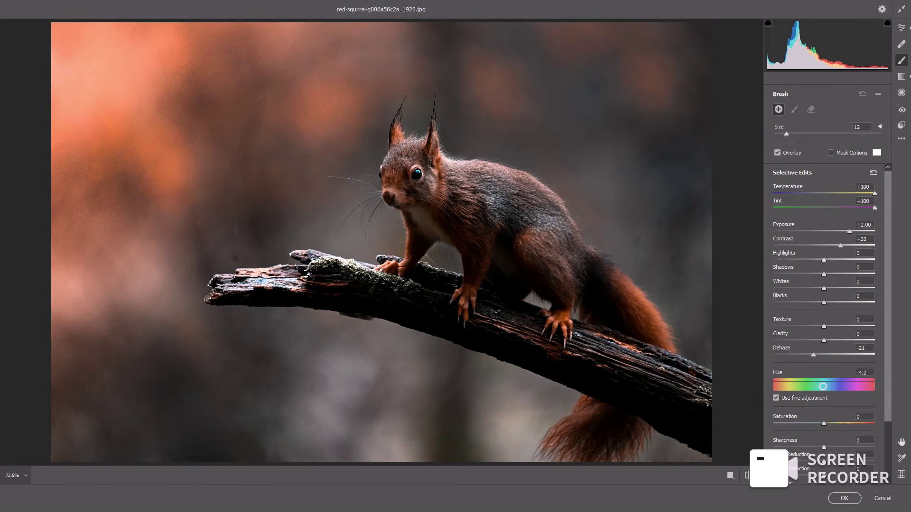
click(878, 94)
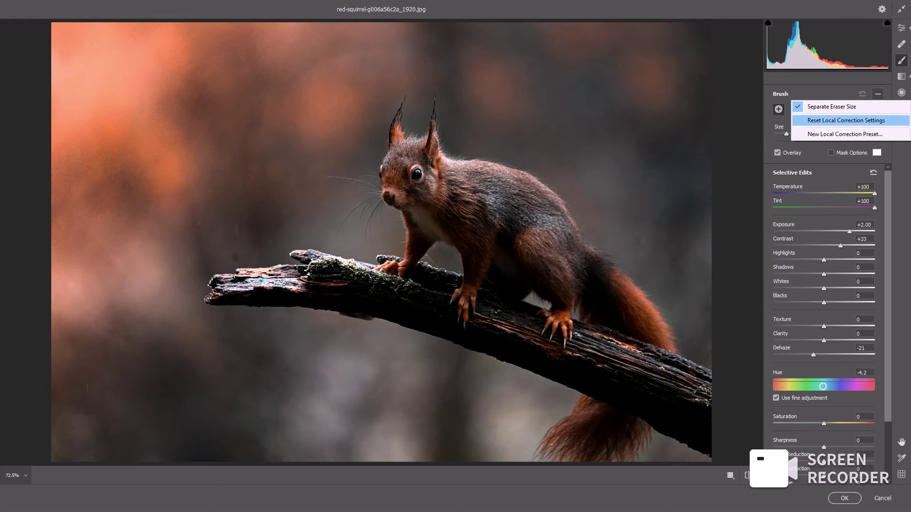
click(846, 120)
mouse_move(823, 326)
mouse_down()
mouse_move(772, 326)
mouse_move(795, 340)
mouse_move(773, 340)
mouse_up()
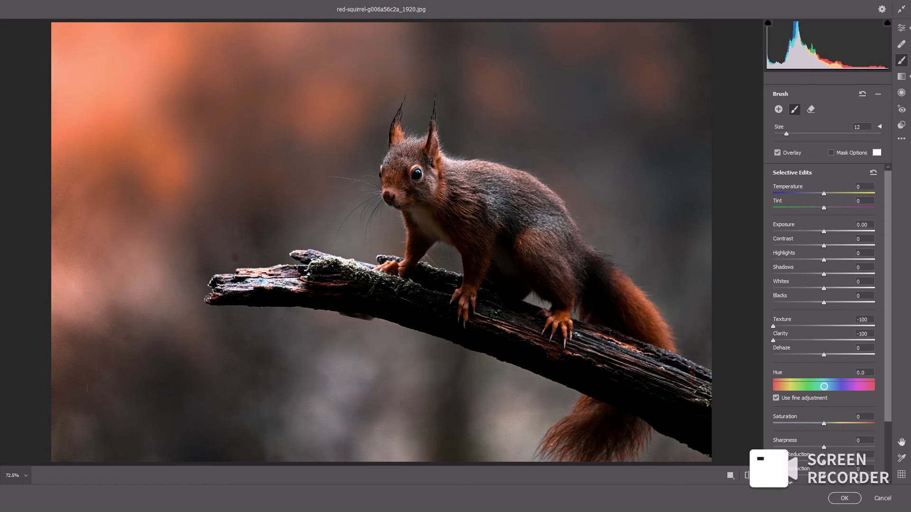
Brush the softening adjustment over the blurred background around the squirrel and raise its Exposure slightly
scroll(381, 242, down, 1)
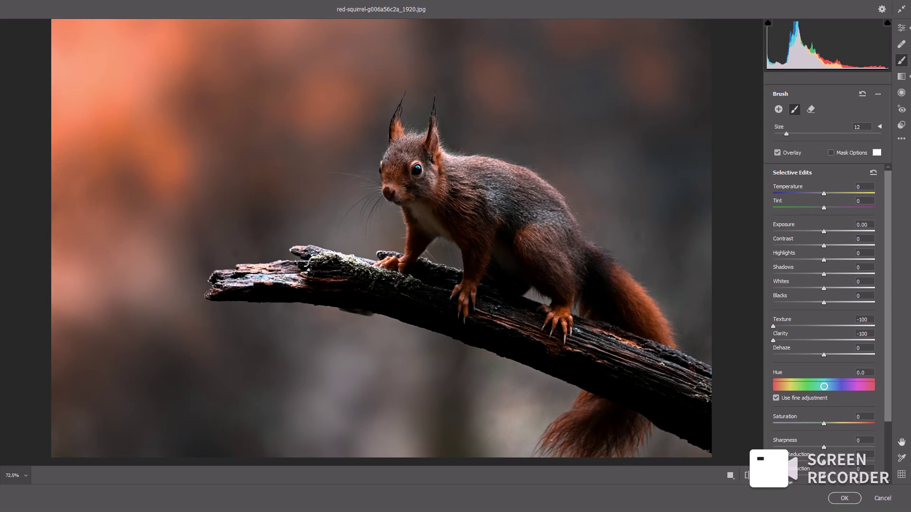
click(673, 114)
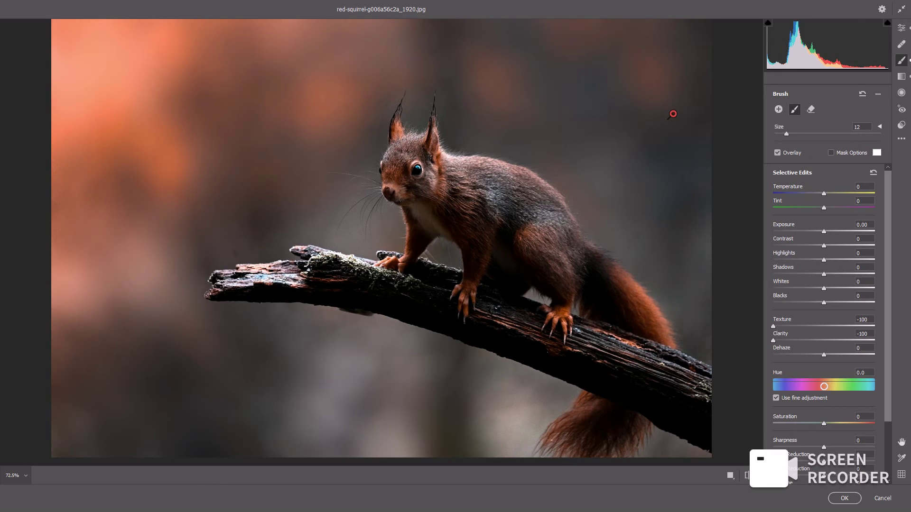
drag(823, 232, 831, 231)
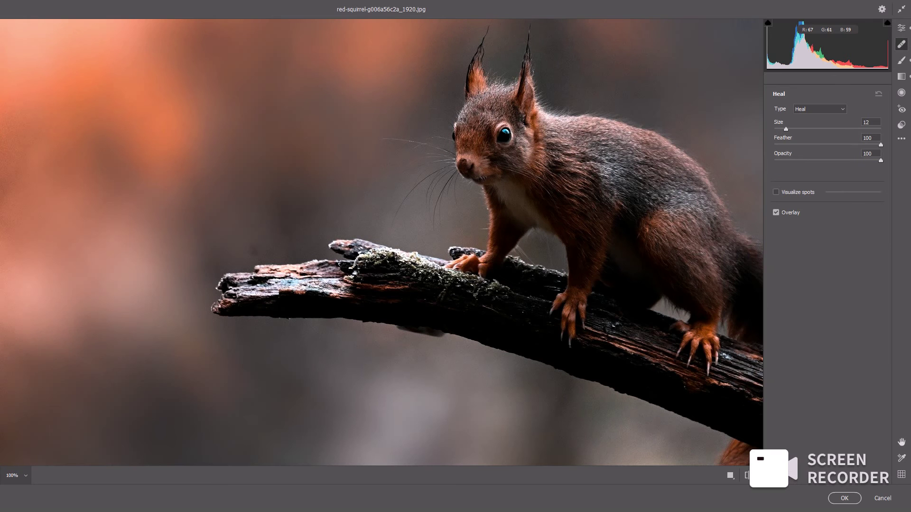
Heal the dark spot in the background just above the branch's broken end
click(254, 250)
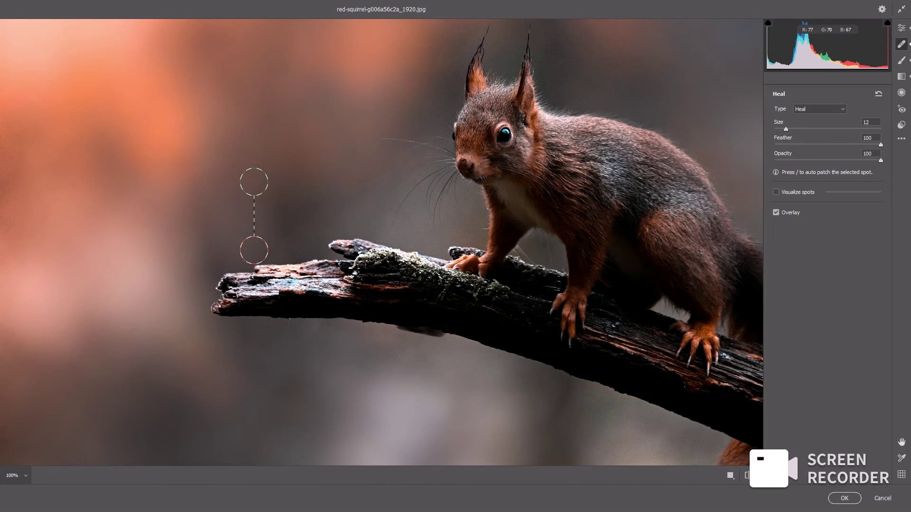
key(e)
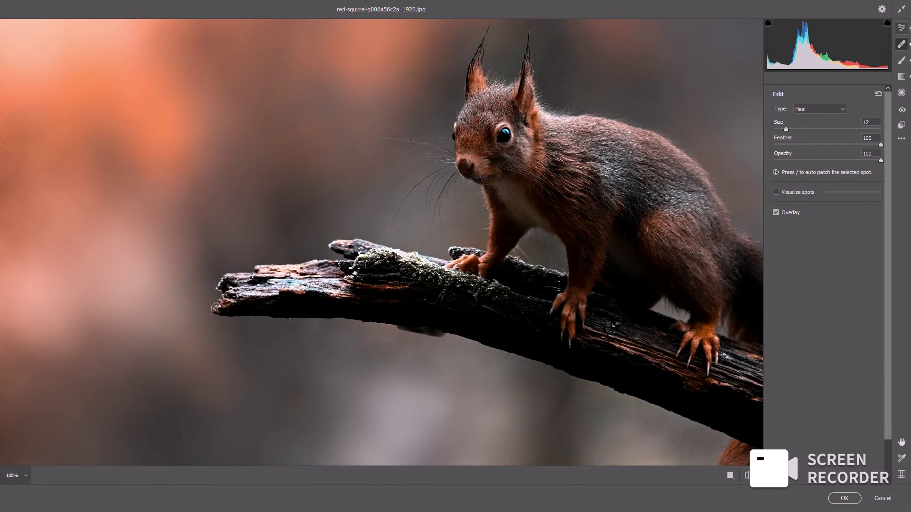
right_click(272, 121)
click(289, 126)
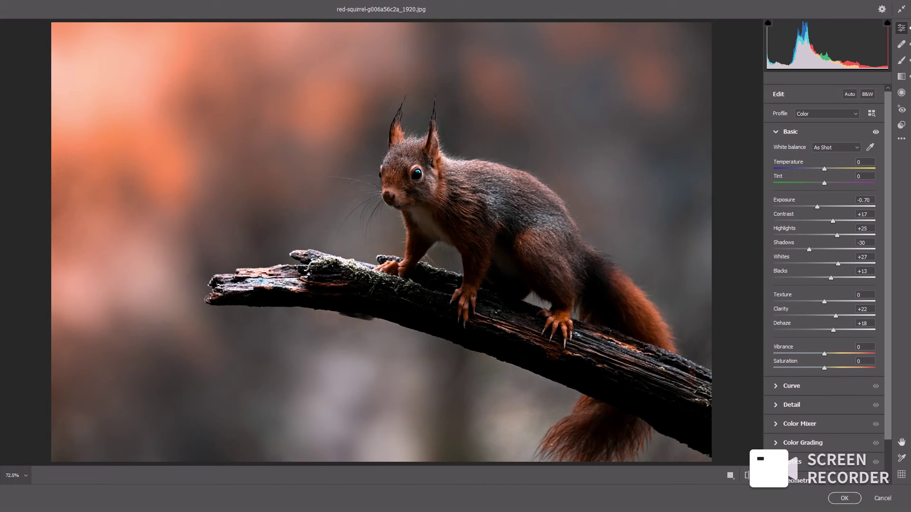
Shape the main point curve with points at 99/87 and 170/168, and lift the black point's output to 21
key(ctrl+1)
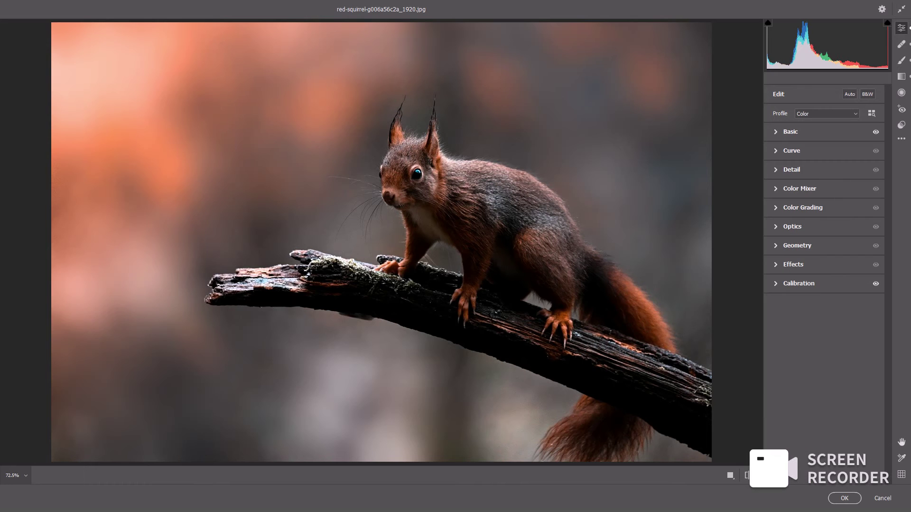
key(ctrl+2)
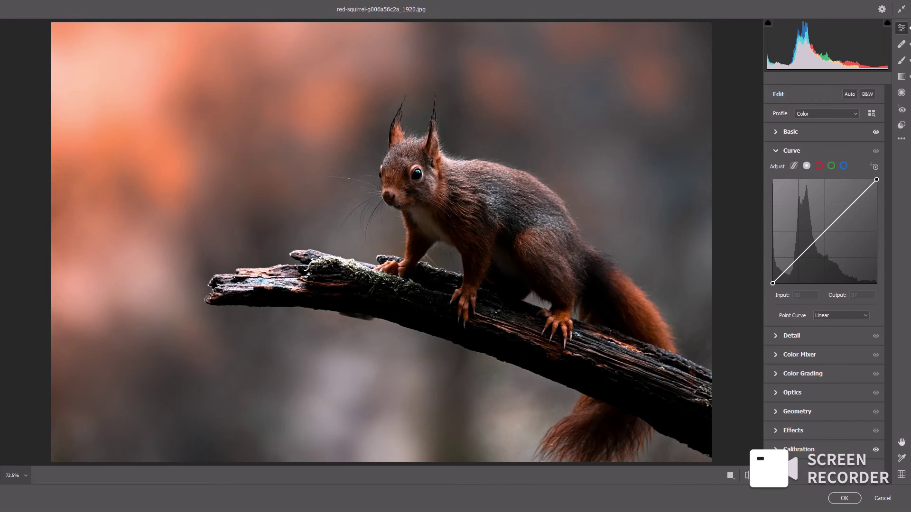
drag(813, 243, 812, 248)
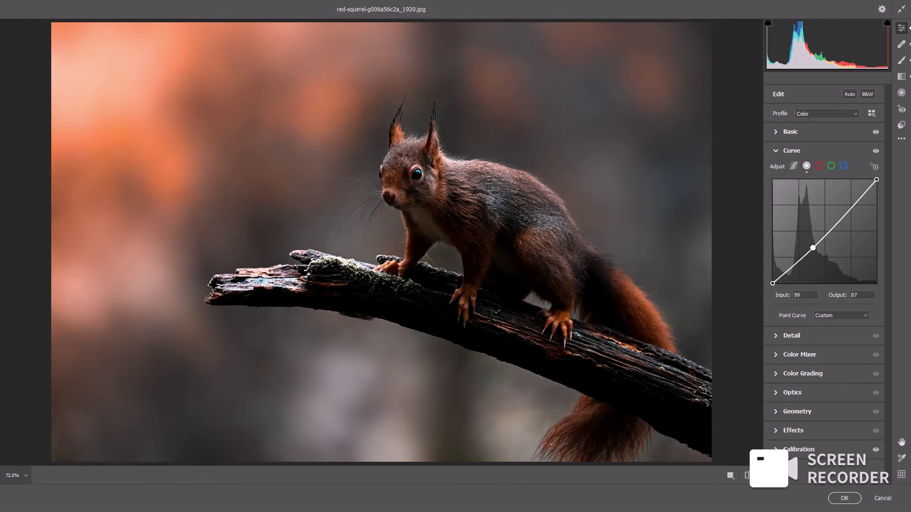
drag(842, 218, 842, 215)
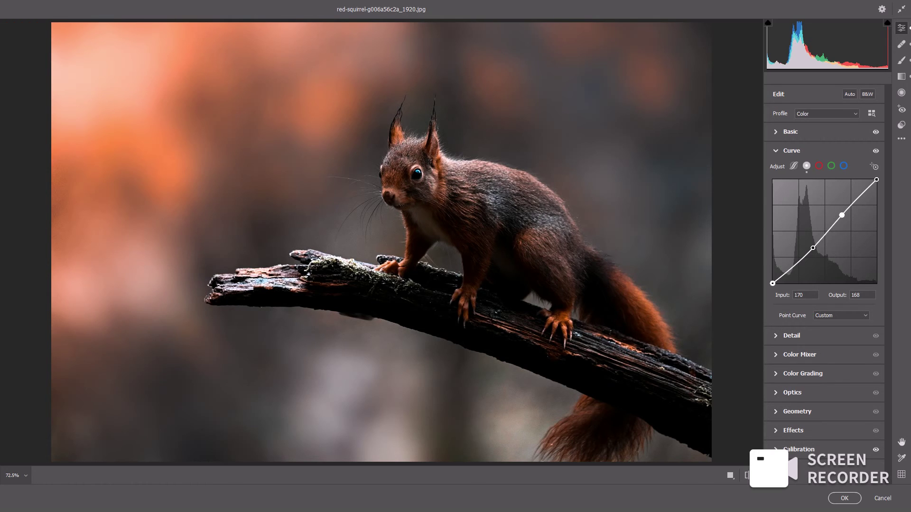
drag(772, 284, 772, 275)
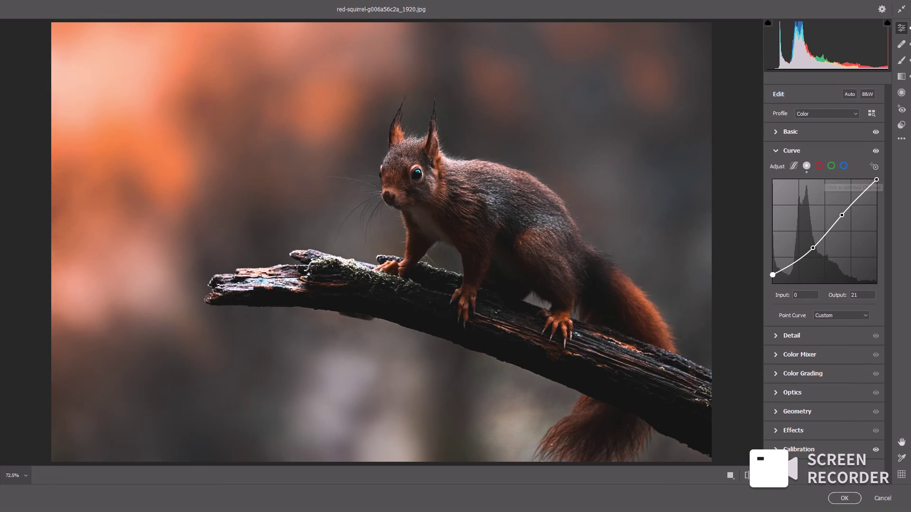
Add a red curve point at input 117, output 126, and move the main curve's lower point to 98/91
click(818, 165)
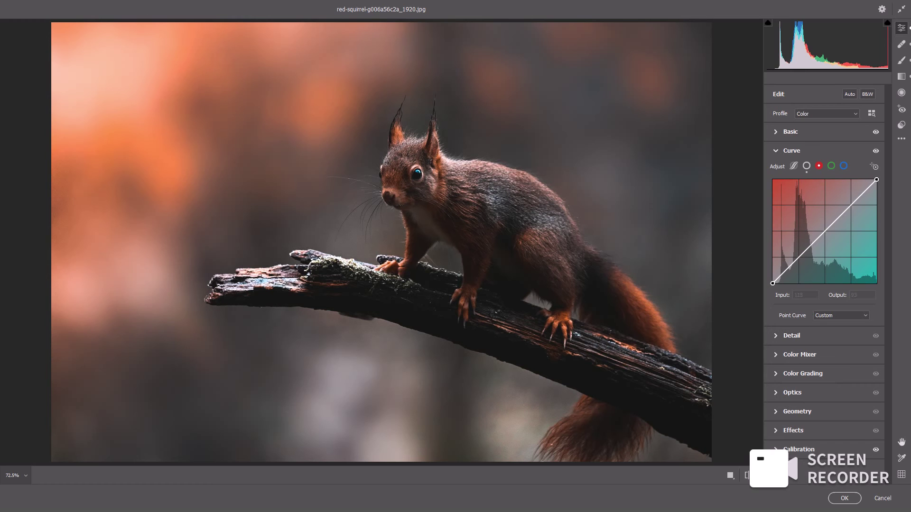
drag(819, 237, 820, 233)
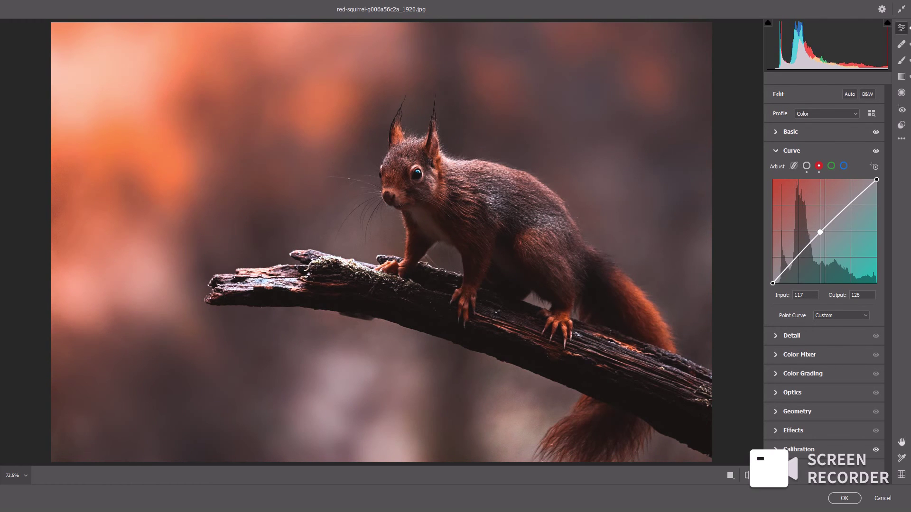
click(806, 166)
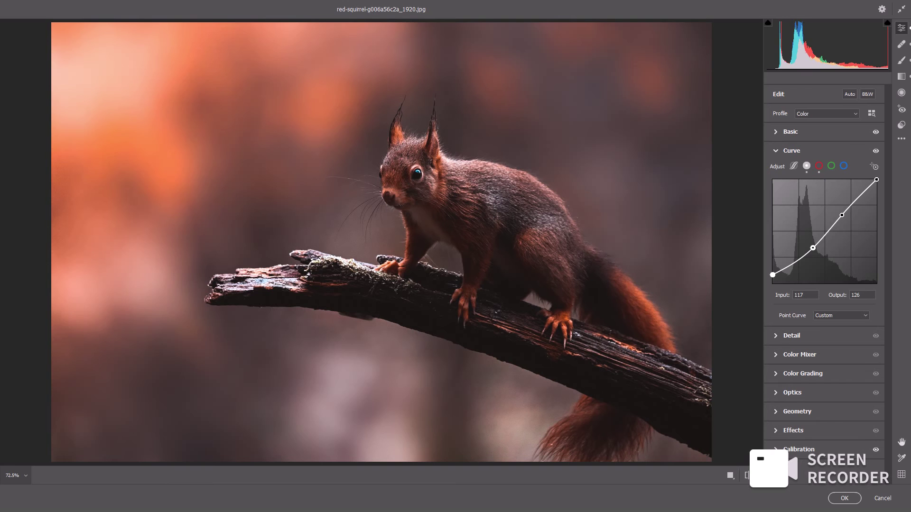
drag(813, 247, 812, 247)
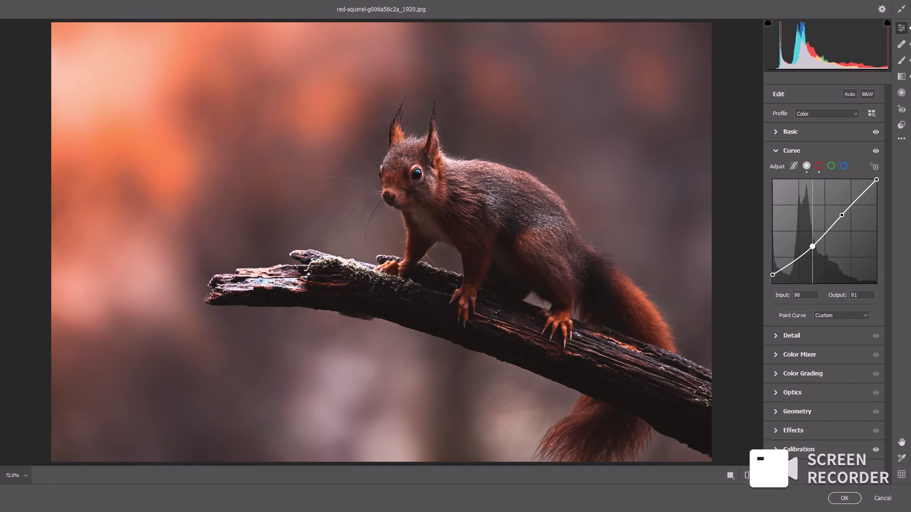
Lower the green curve's midtones slightly and set a blue curve point at input 121, output 111
click(830, 166)
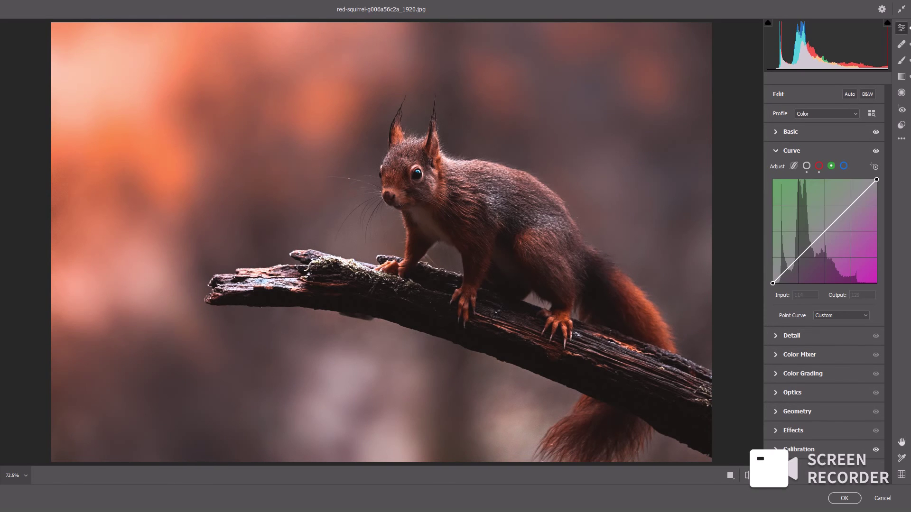
click(820, 237)
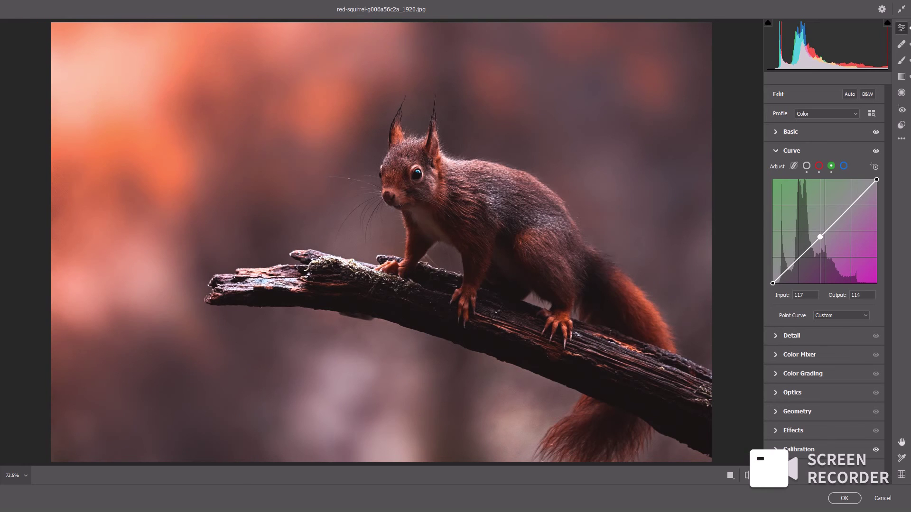
mouse_move(820, 237)
mouse_down()
mouse_move(817, 230)
mouse_move(820, 238)
mouse_up()
click(843, 166)
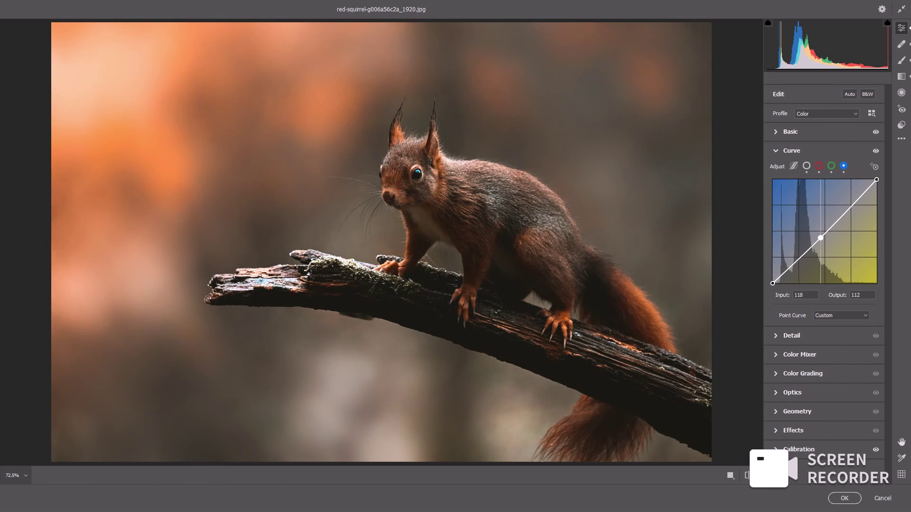
drag(821, 237, 822, 238)
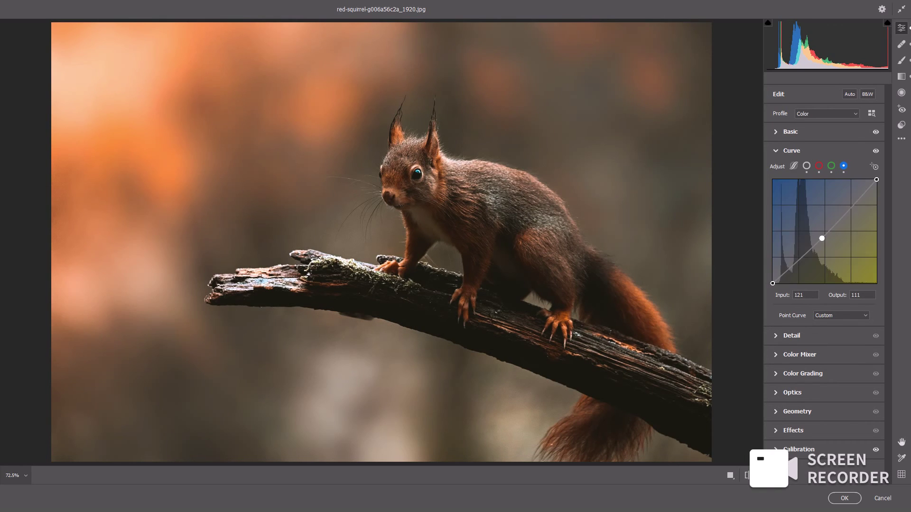
Grade the shadows to hue 233, saturation 33, the highlights to hue 32, saturation 29, and the midtones to hue 18, saturation 7
key(ctrl+1)
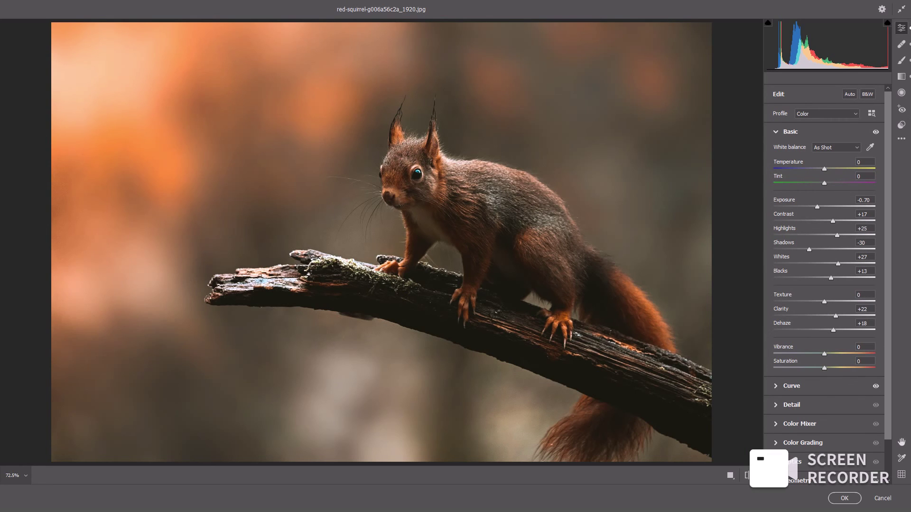
key(ctrl+alt+5)
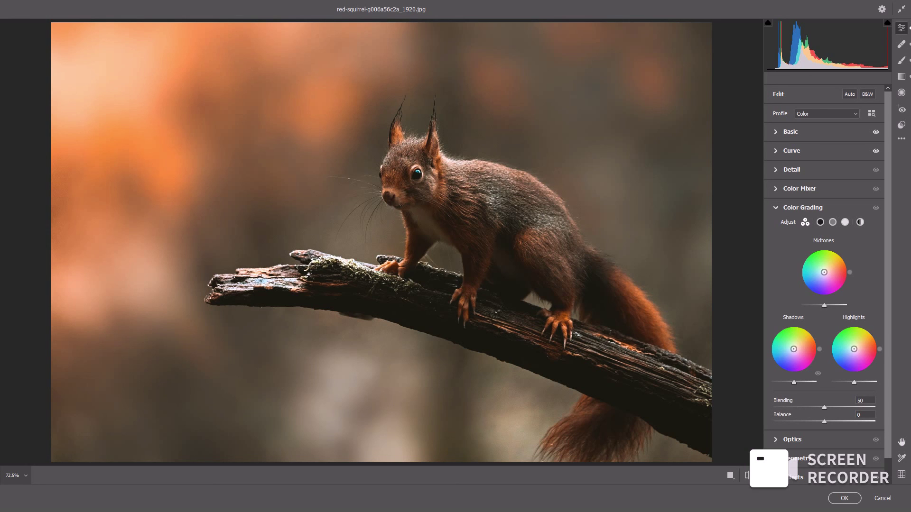
drag(793, 349, 789, 355)
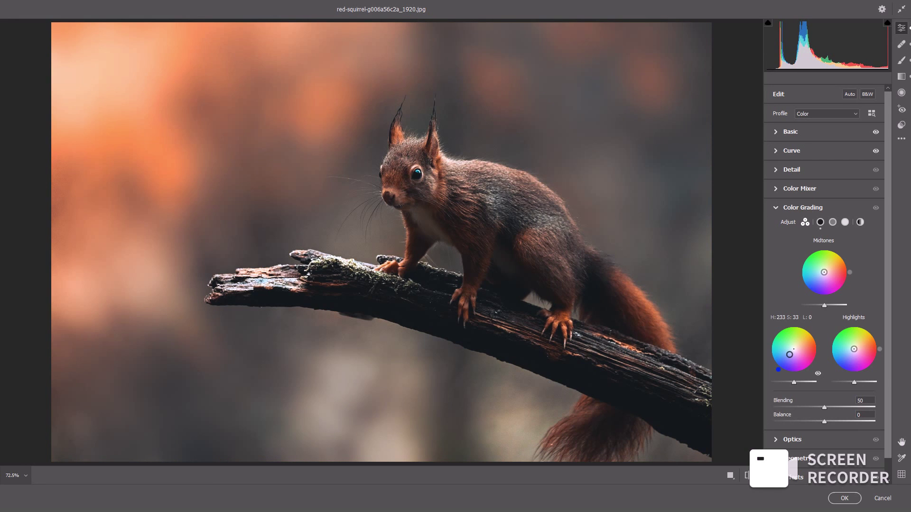
drag(854, 349, 859, 346)
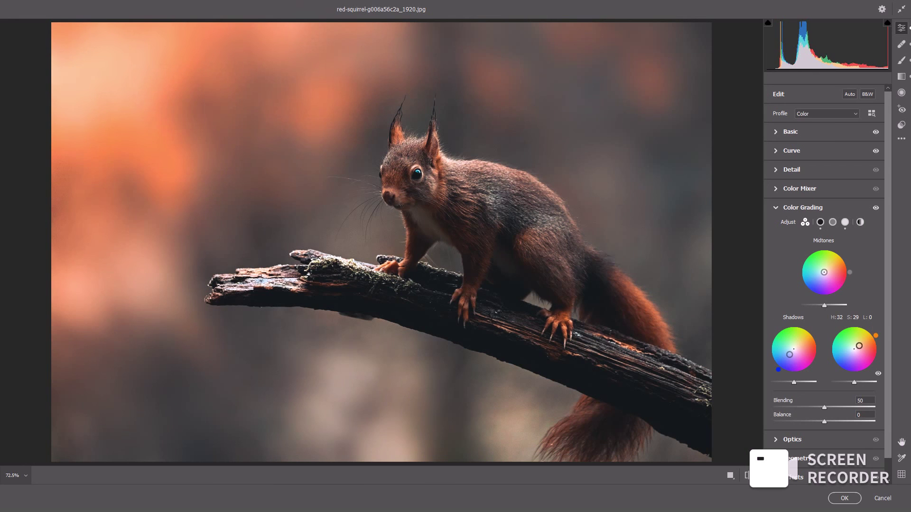
mouse_move(824, 272)
mouse_down()
mouse_move(822, 280)
mouse_move(826, 272)
mouse_up()
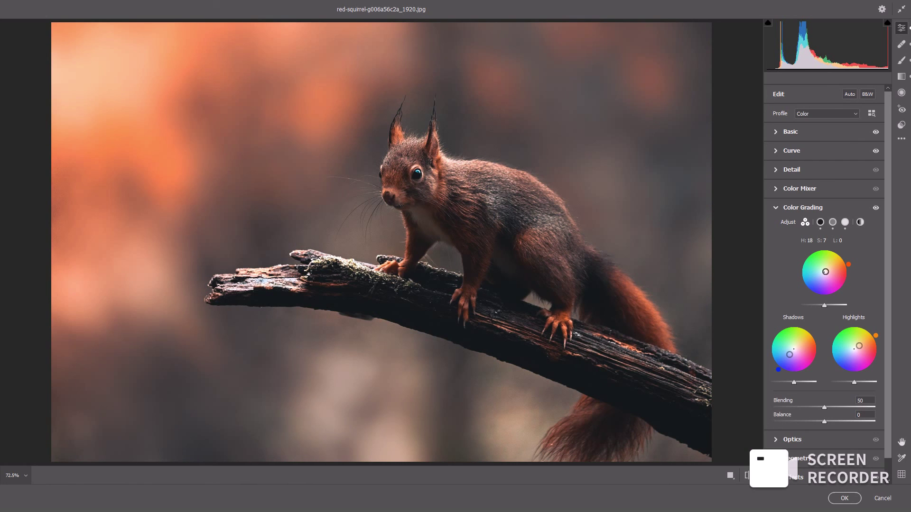
Set the Color Grading Blending to 53
drag(824, 407, 874, 407)
text(53)
key(Return)
Try Color Grading Balance values of -100, +42, +81, +100 and +58, and settle on +33
key(Tab)
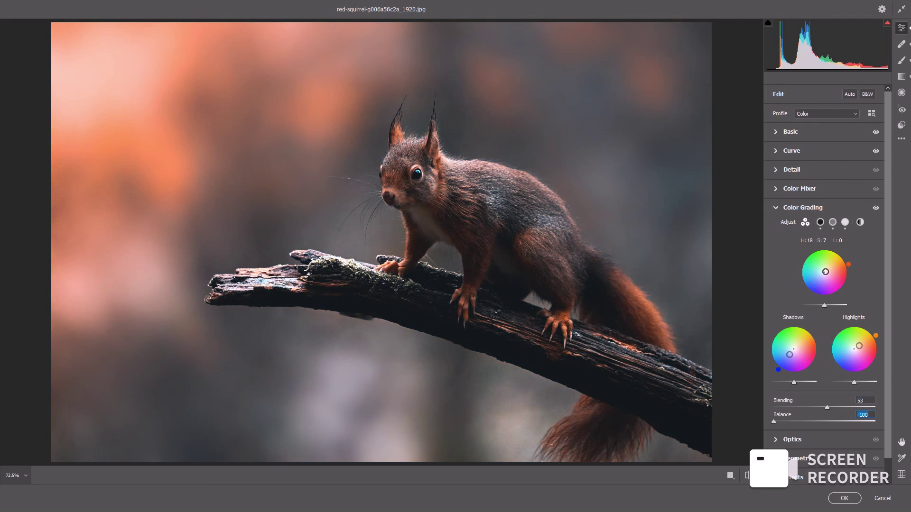
text(100)
key(Return)
text(42)
key(Return)
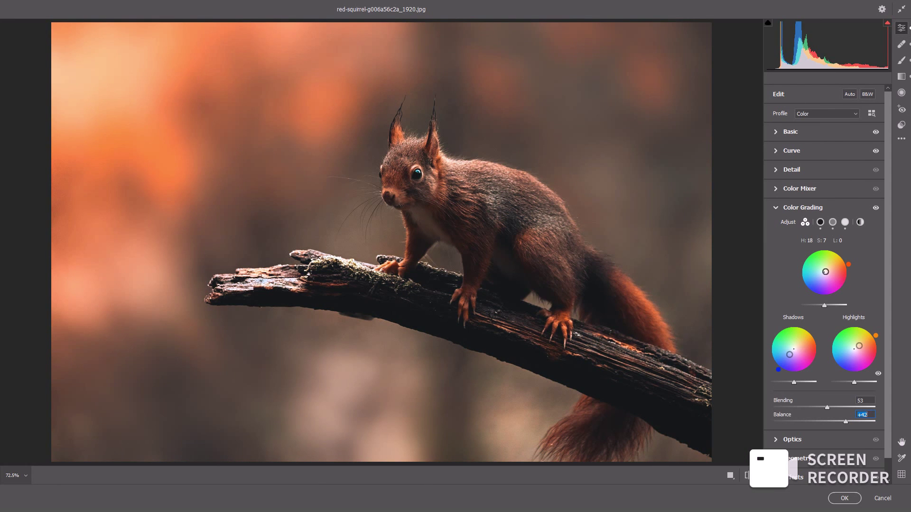
text(81)
key(Return)
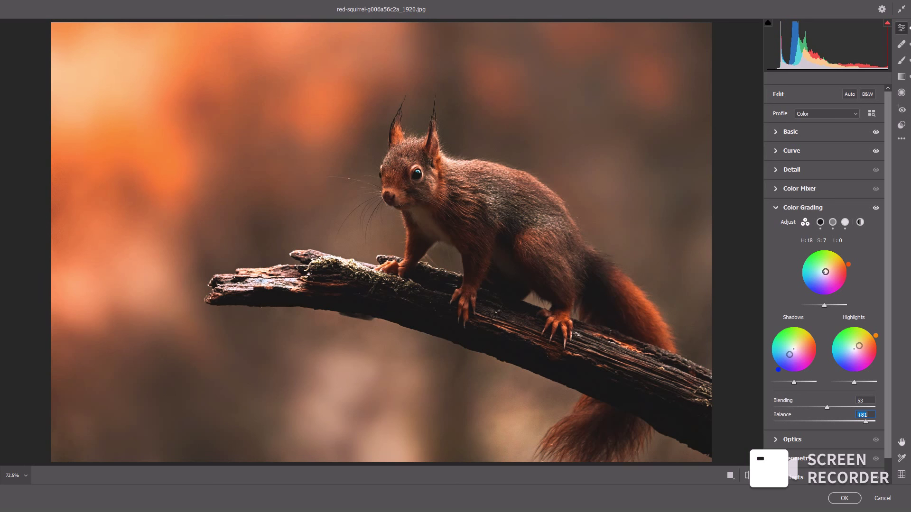
text(100)
key(Return)
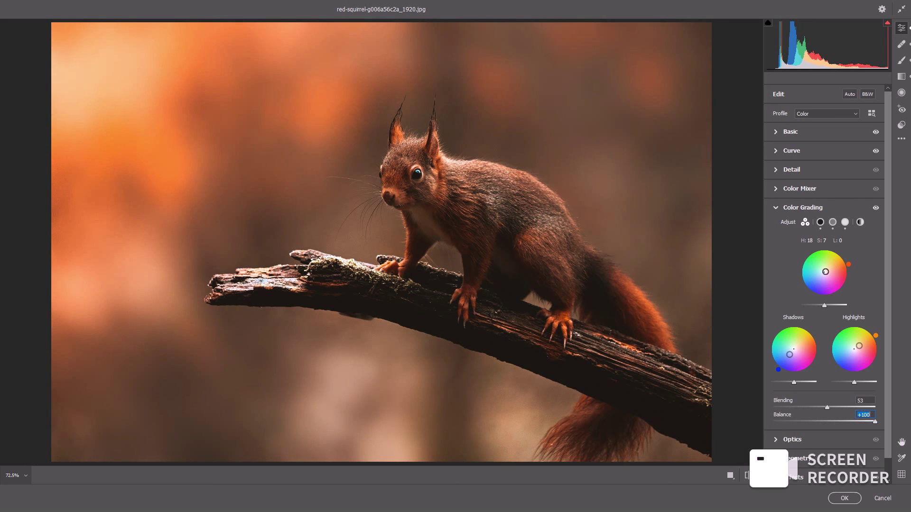
text(58)
key(Return)
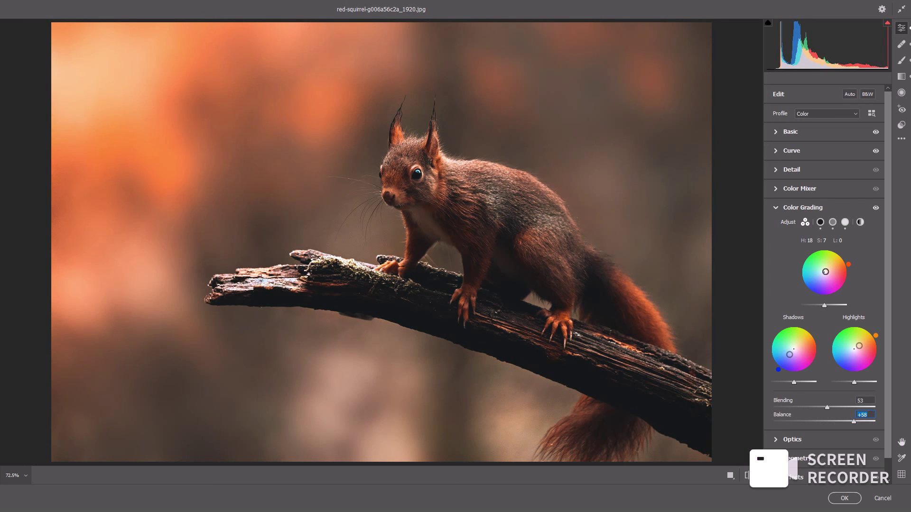
text(34)
key(Return)
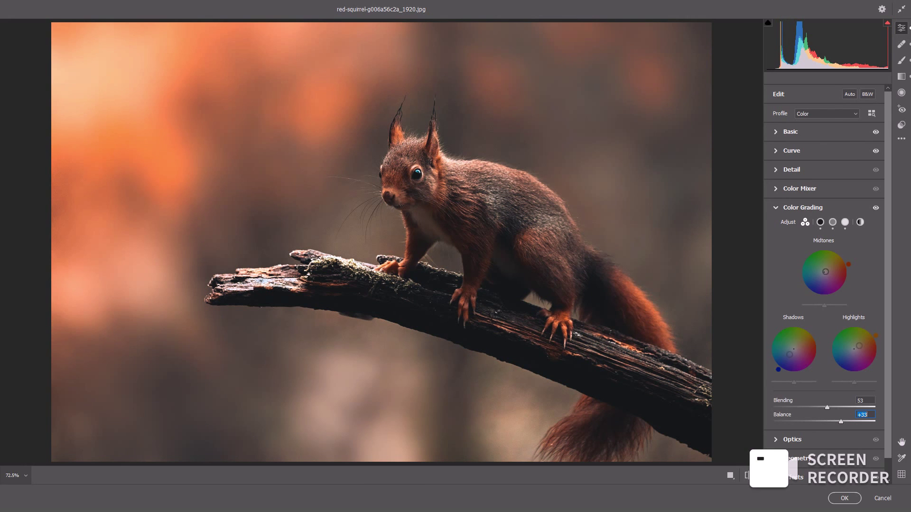
Set the Detail Sharpening to 23
key(ctrl+1)
key(ctrl+2)
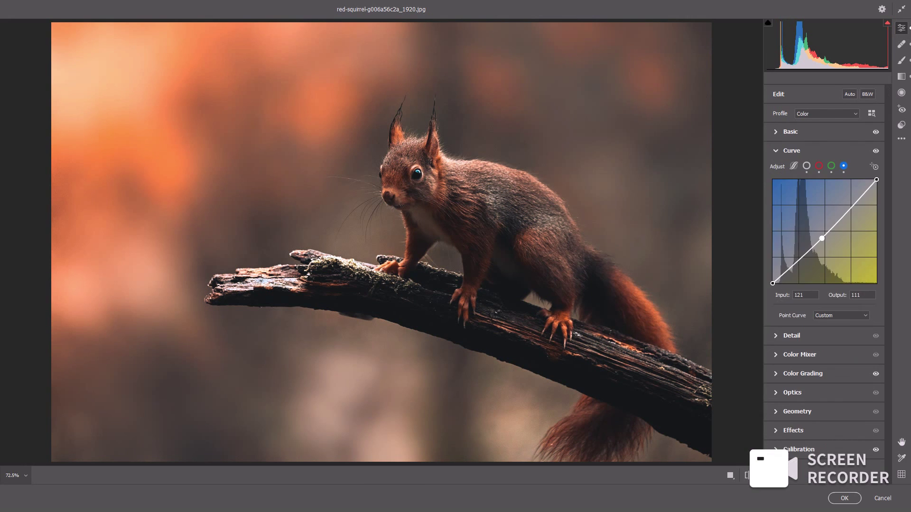
key(ctrl+3)
drag(773, 193, 786, 192)
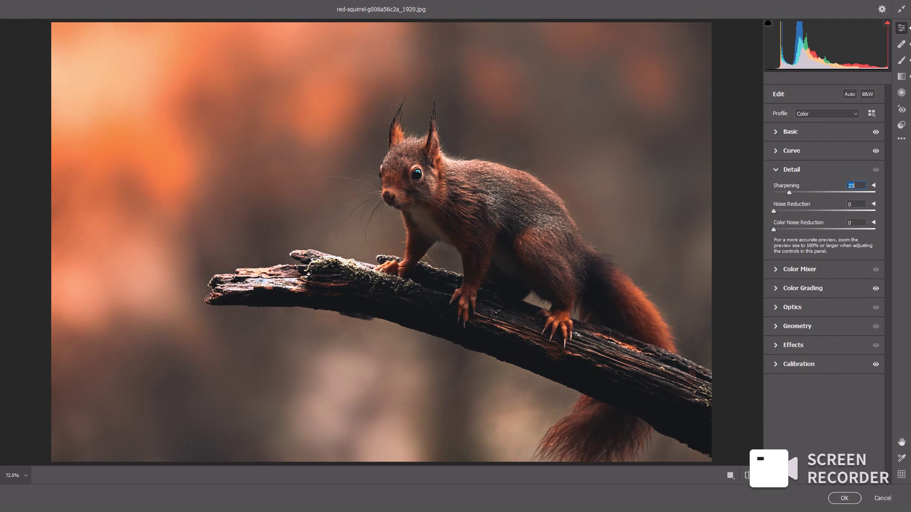
Raise the black point of the main RGB point curve to output 17 at input 0
key(ctrl+2)
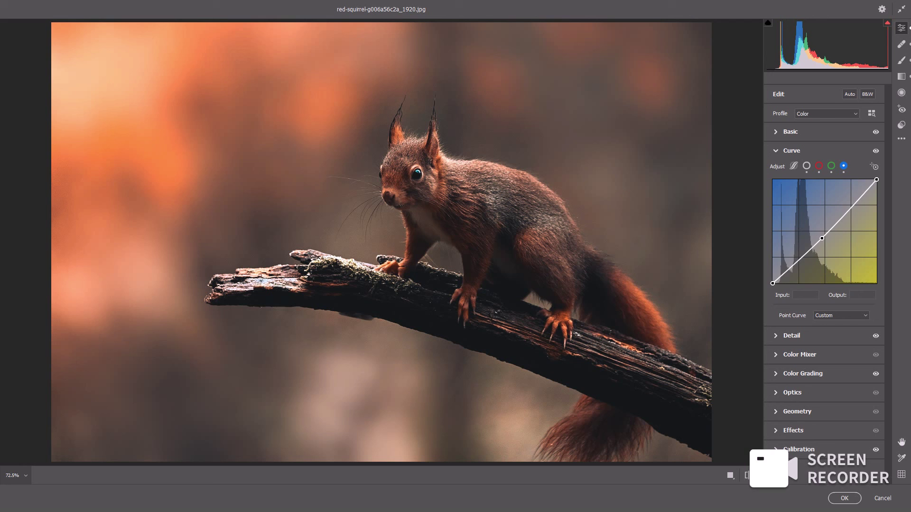
drag(772, 275, 772, 277)
key(Up)
key(Up)
key(Up)
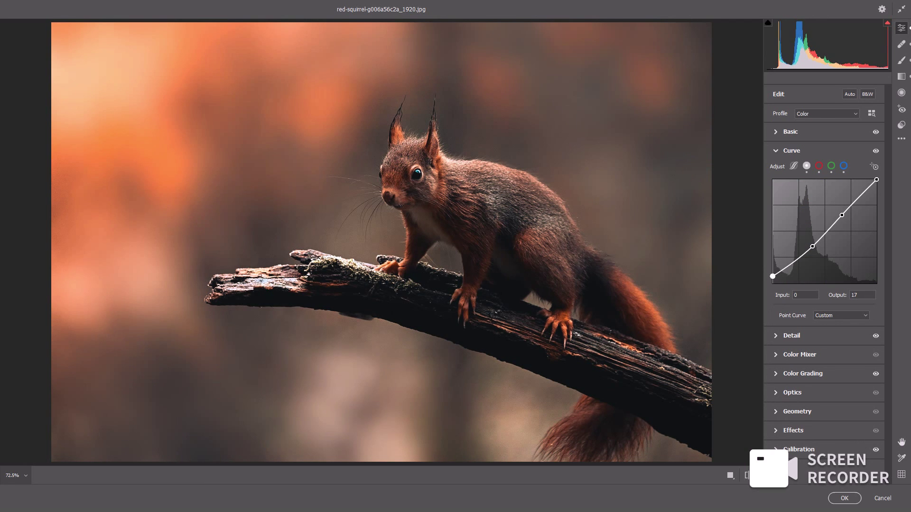
Set the Effects Vignetting to -50 to darken the photo's edges
key(ctrl+8)
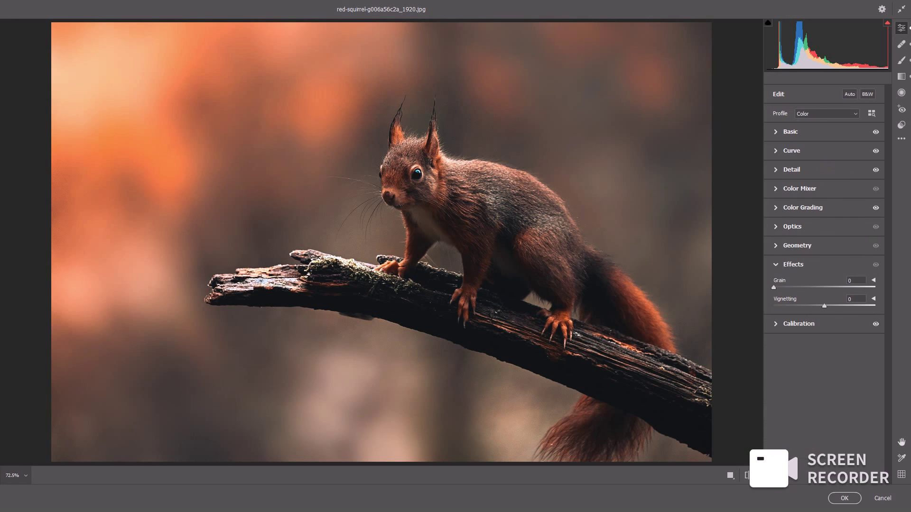
drag(823, 306, 802, 306)
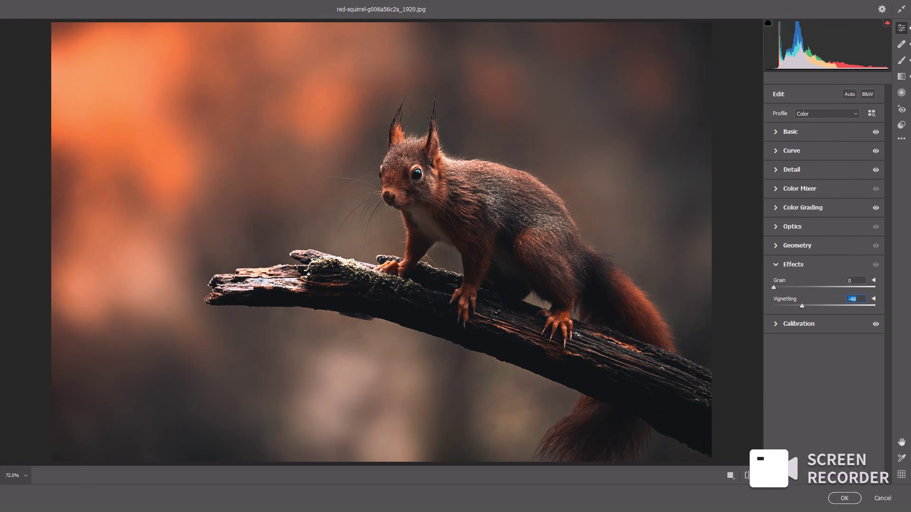
key(Down)
key(Down)
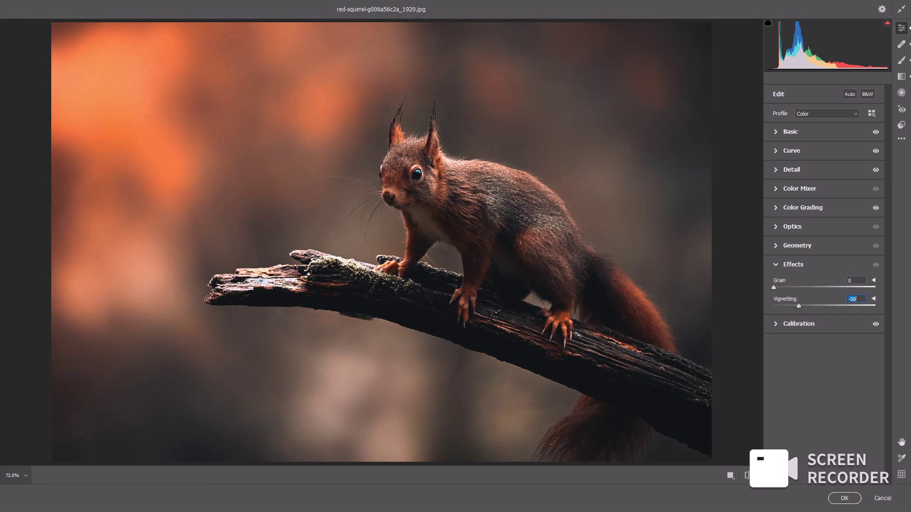